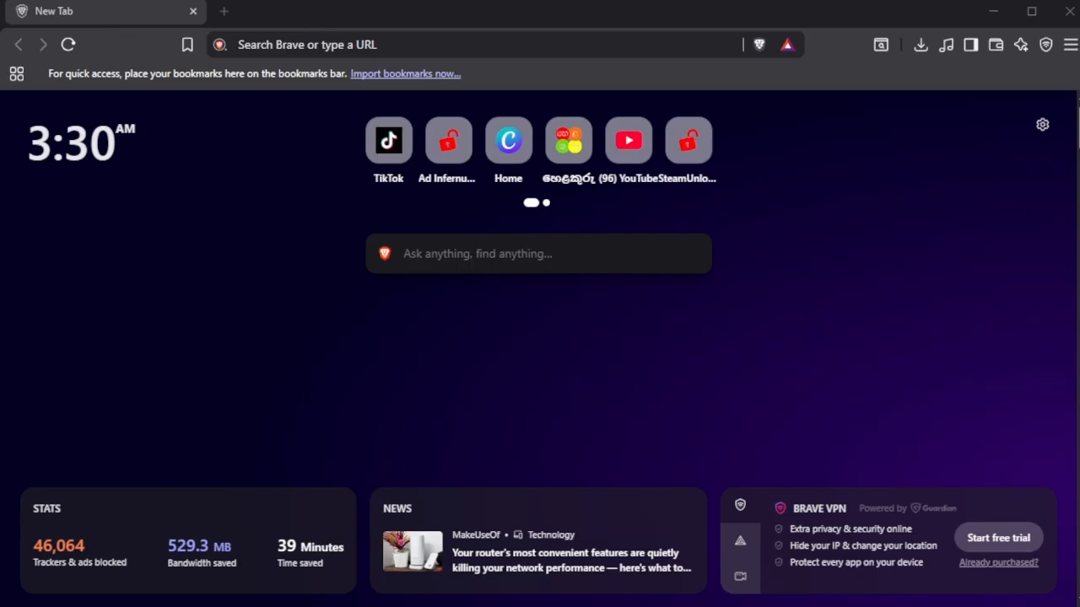
Open the cleanup.pictures website
left_click(915, 13)
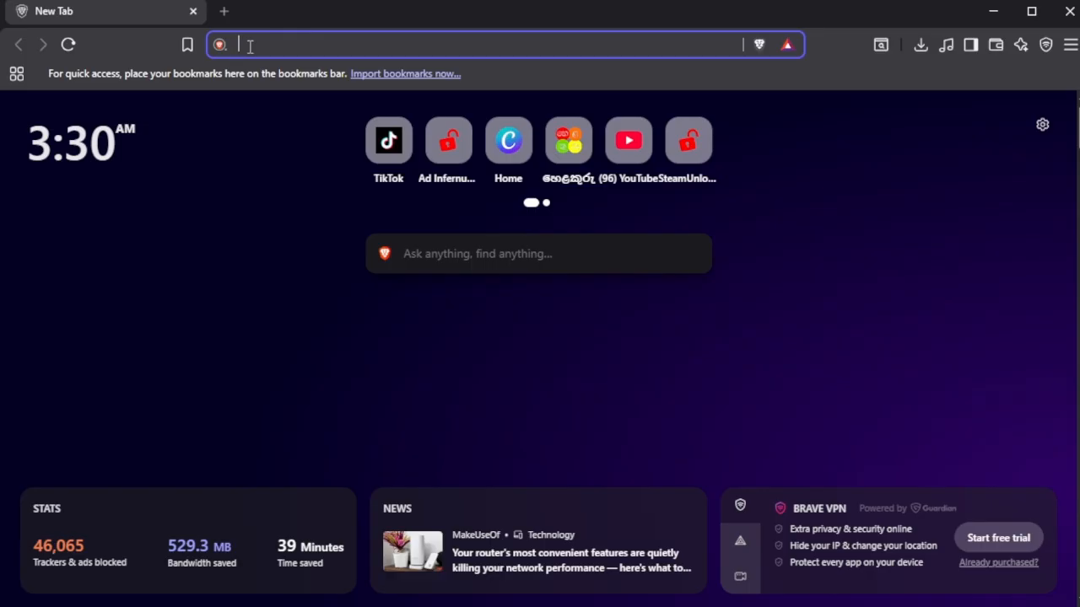
type("cle")
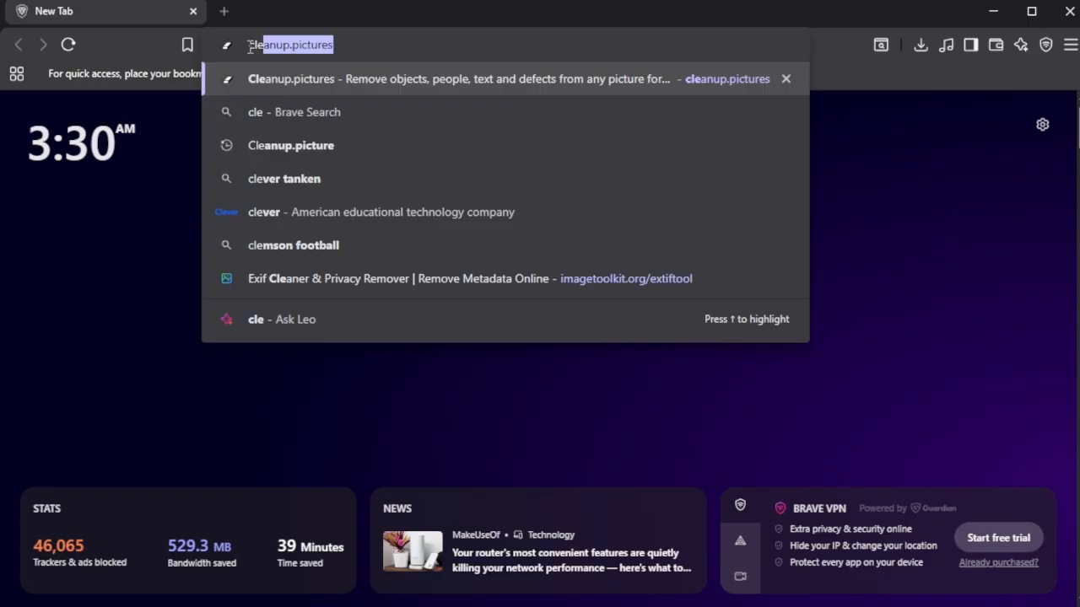
key("Return")
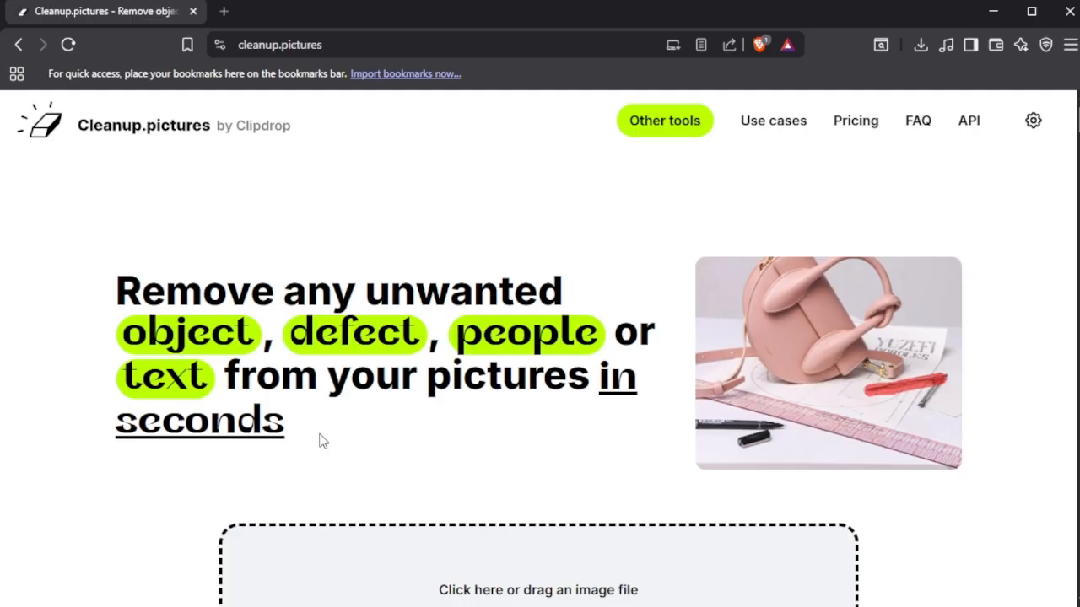
Examine the before-and-after examples for text and watermark removal, E-commerce, Creative Agencies, Photographers and Real Estate
scroll(321, 440, "down", 2)
scroll(167, 463, "down", 1)
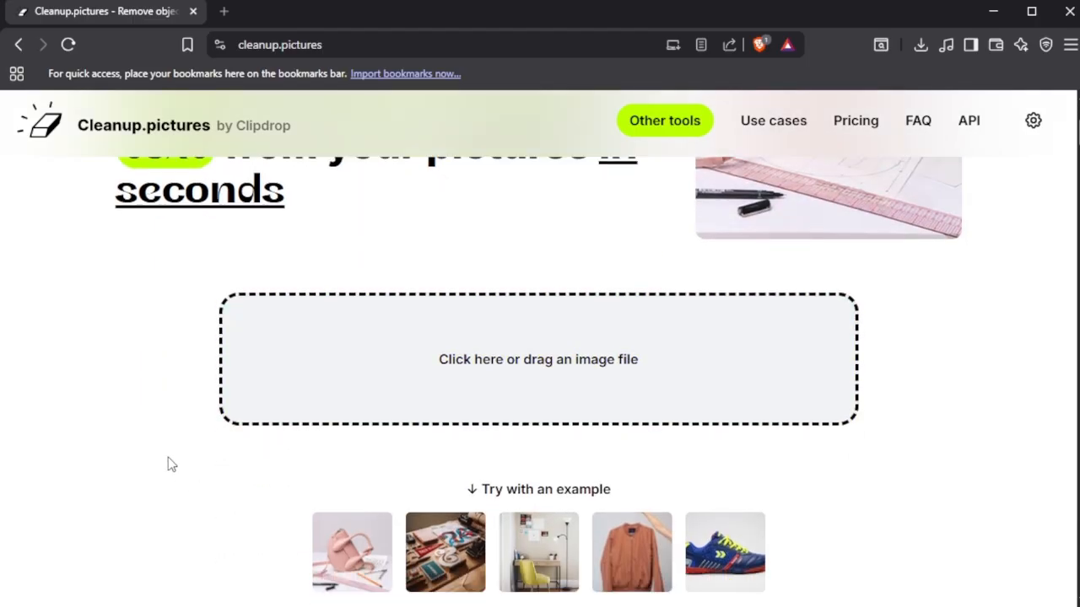
scroll(168, 460, "down", 10)
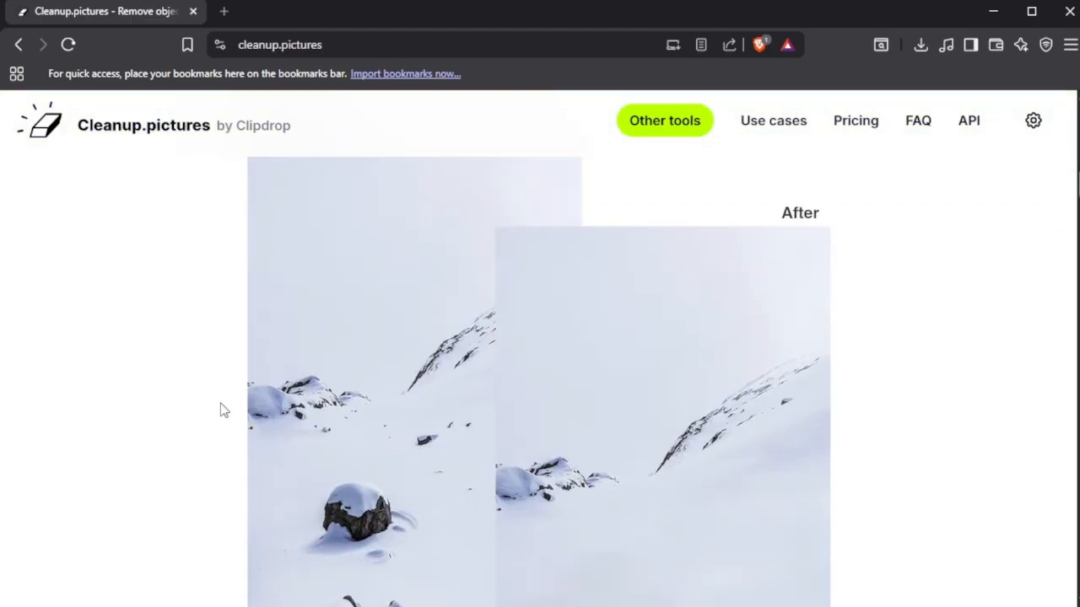
scroll(224, 410, "down", 8)
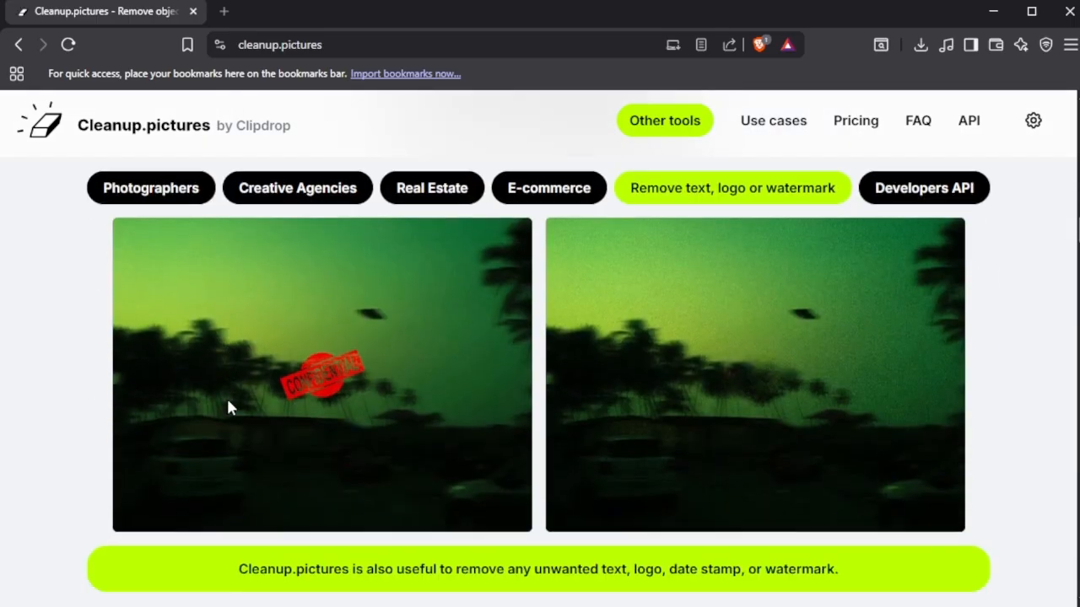
scroll(230, 402, "down", 1)
scroll(410, 452, "up", 2)
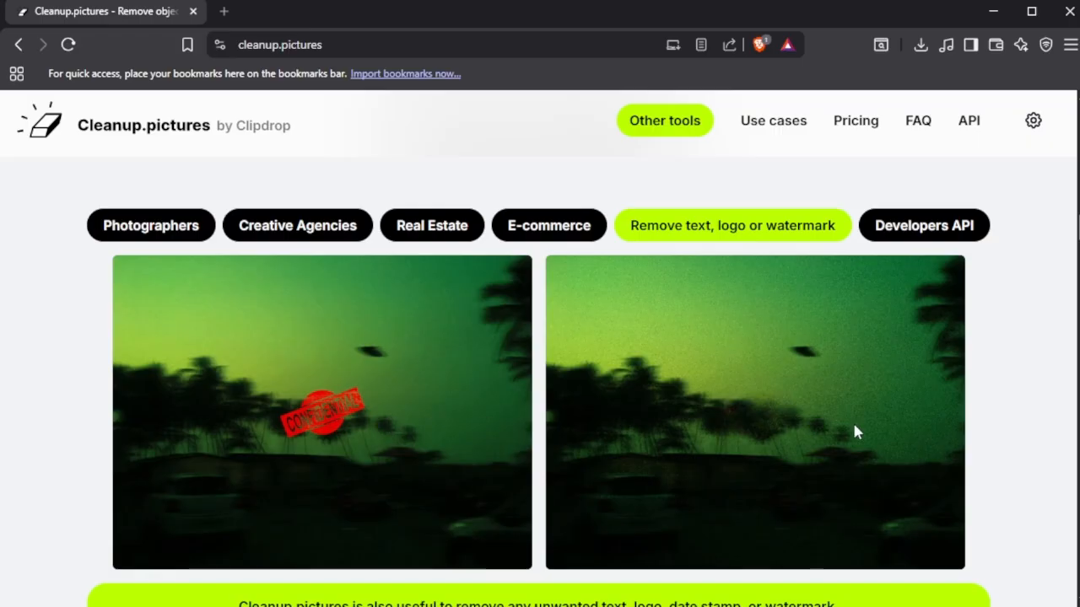
left_click(559, 237)
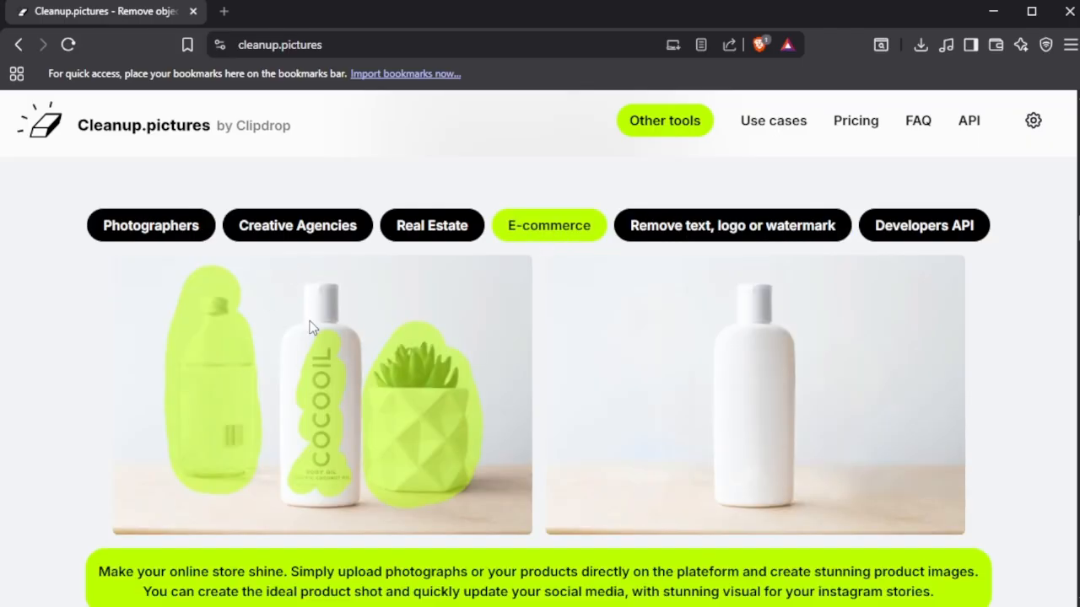
left_click(339, 223)
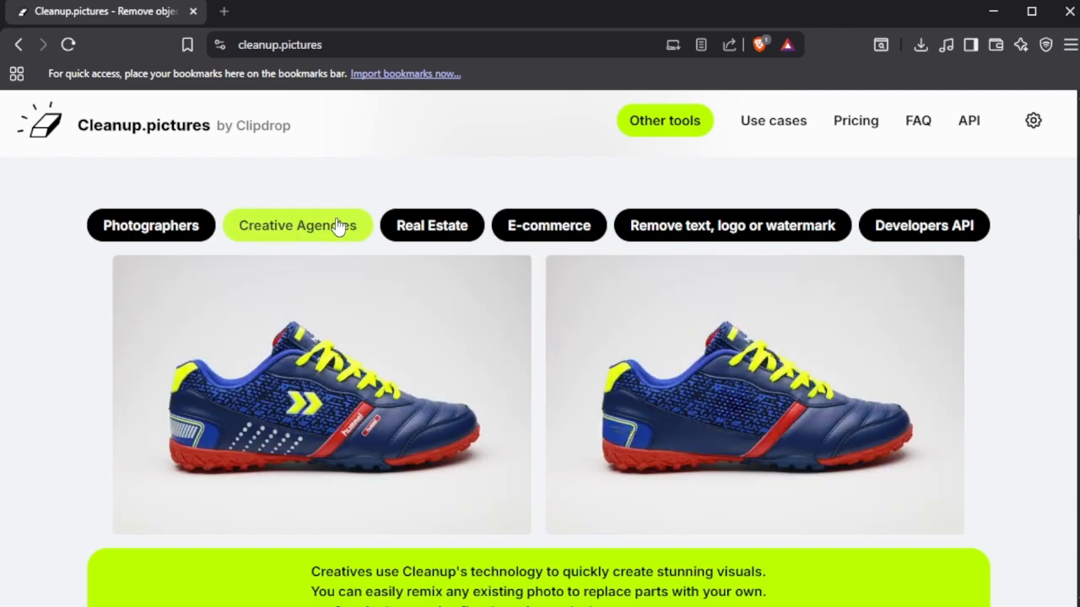
left_click(121, 233)
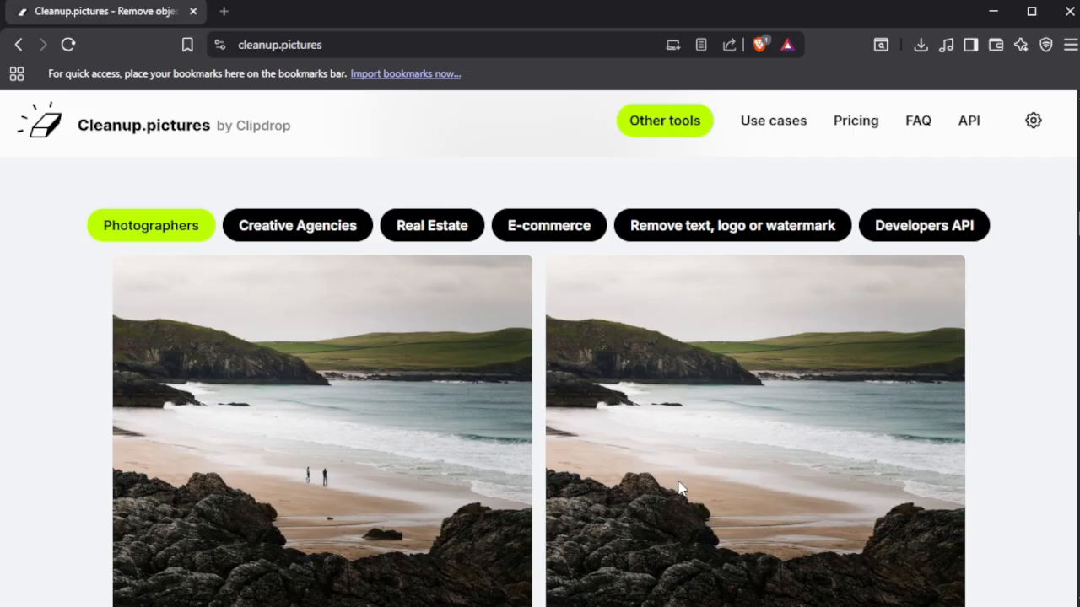
left_click(285, 226)
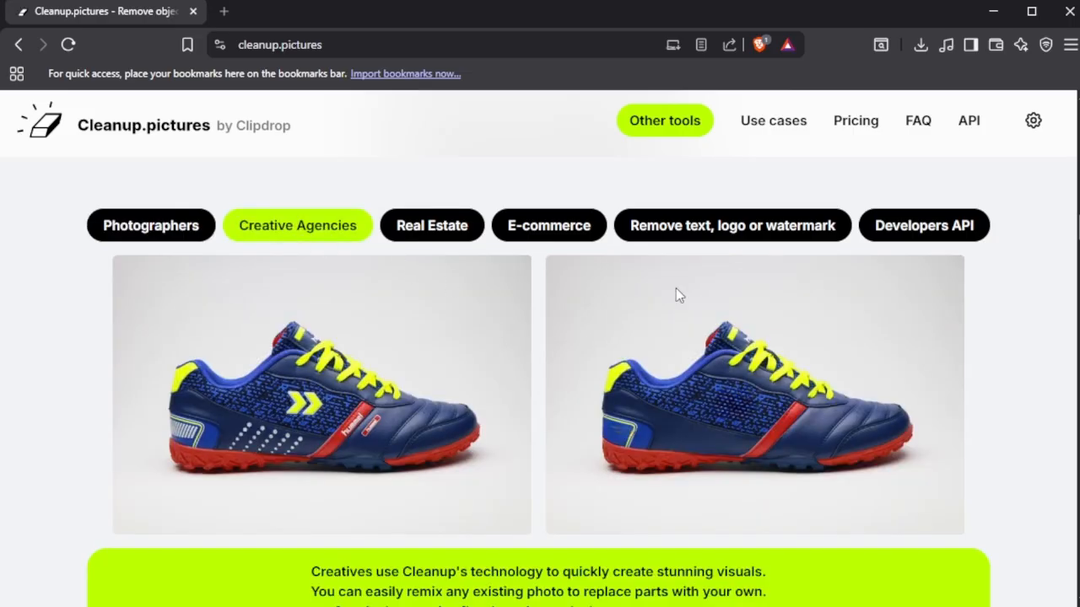
left_click(399, 225)
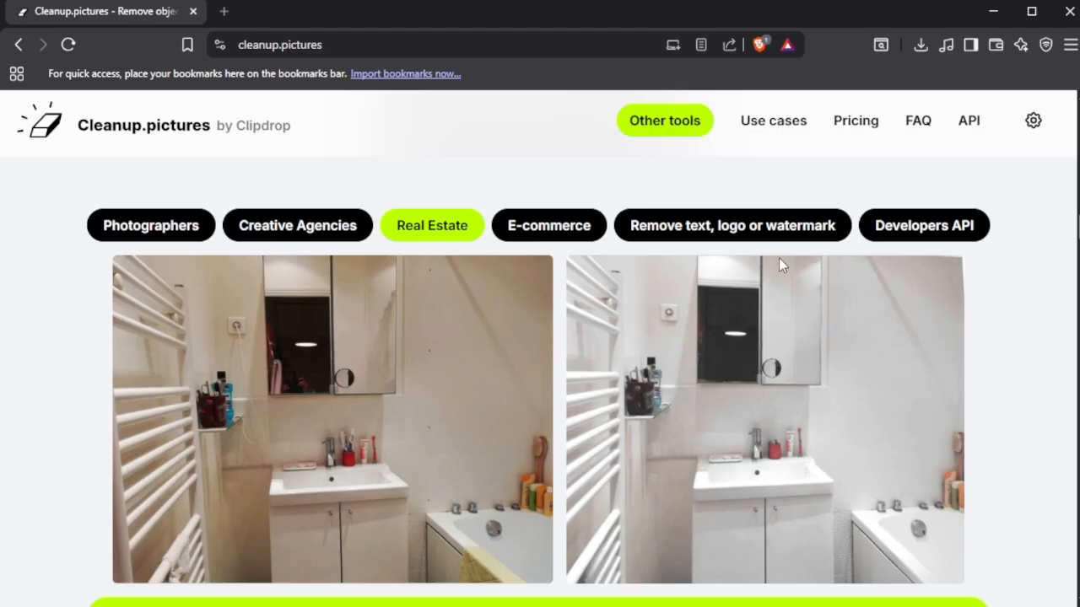
left_click(806, 240)
Examine the Developers API example and the page sections below it, then return to the start of the page
left_click(890, 235)
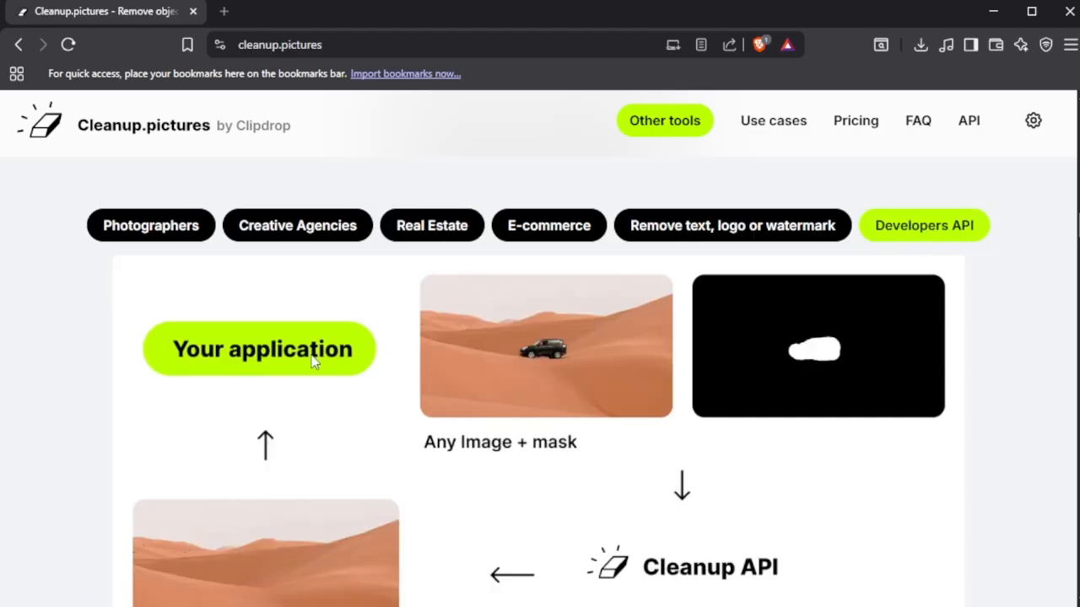
scroll(823, 397, "down", 2)
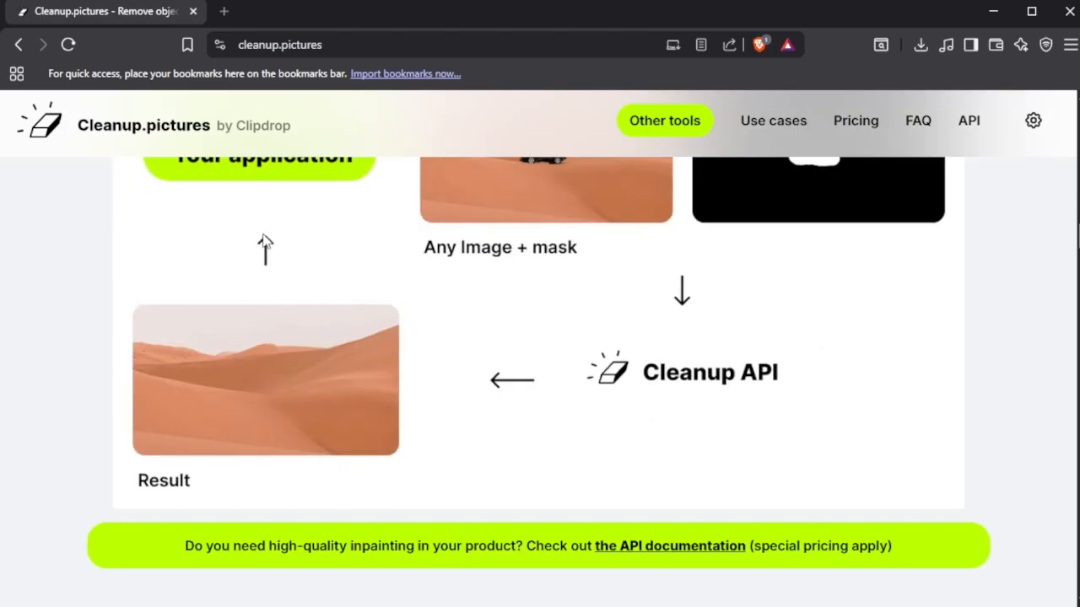
scroll(704, 342, "up", 2)
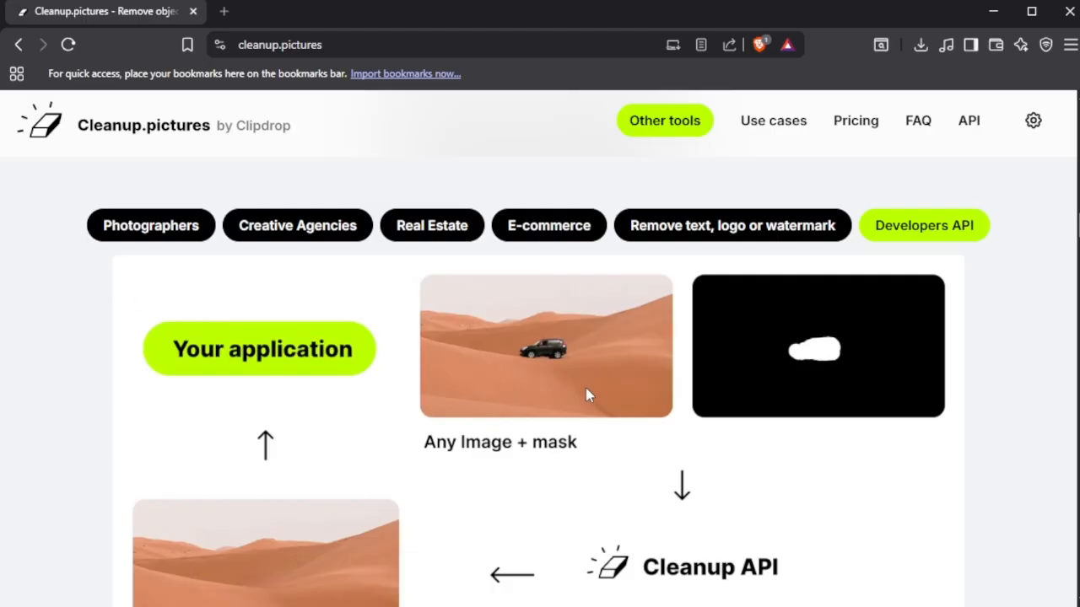
scroll(786, 383, "down", 2)
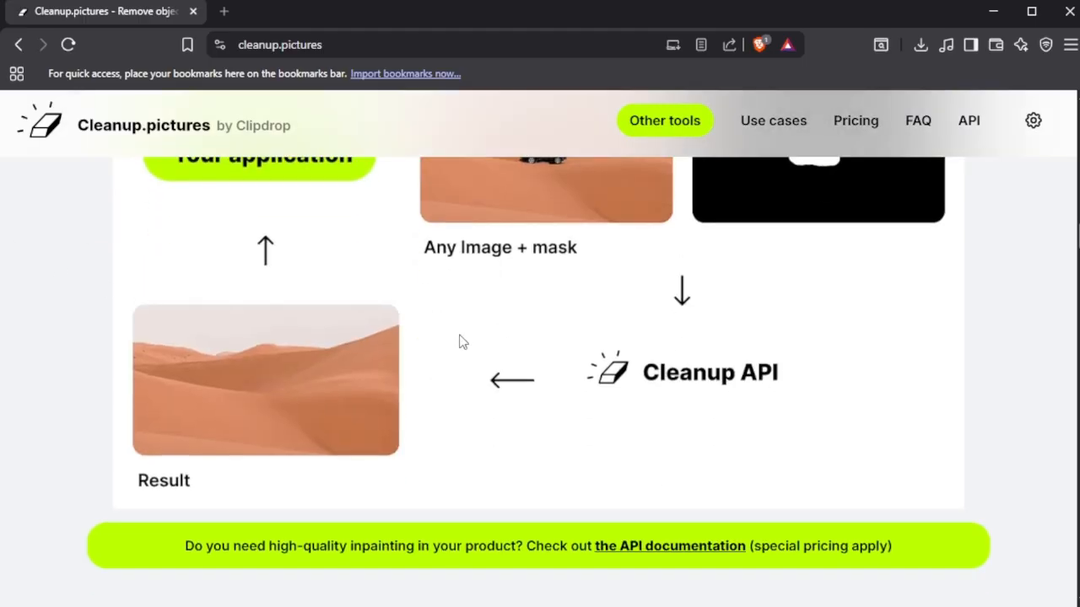
scroll(399, 385, "down", 6)
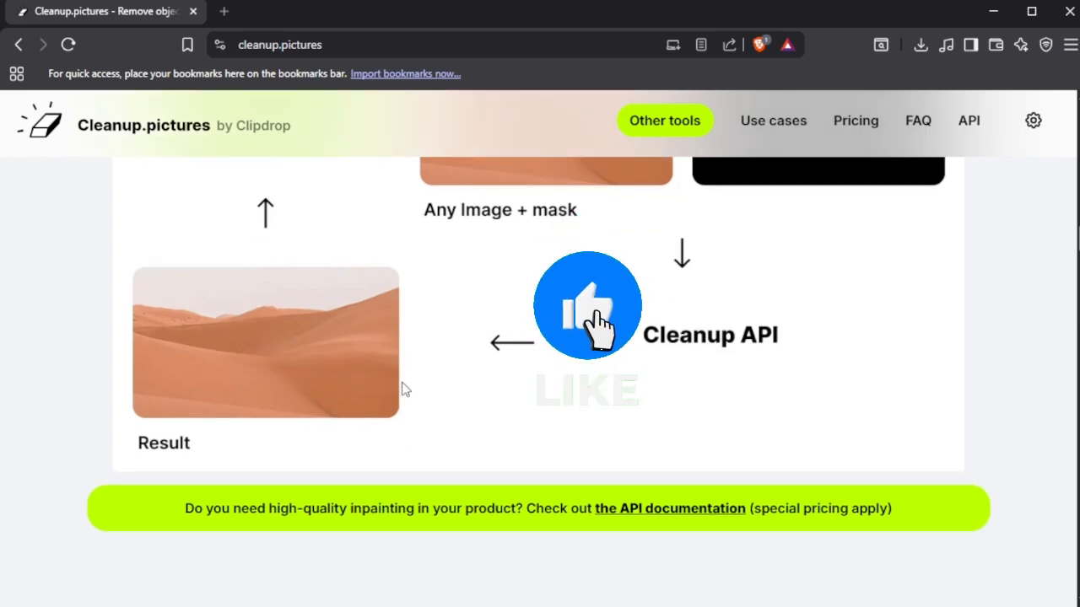
scroll(402, 388, "down", 6)
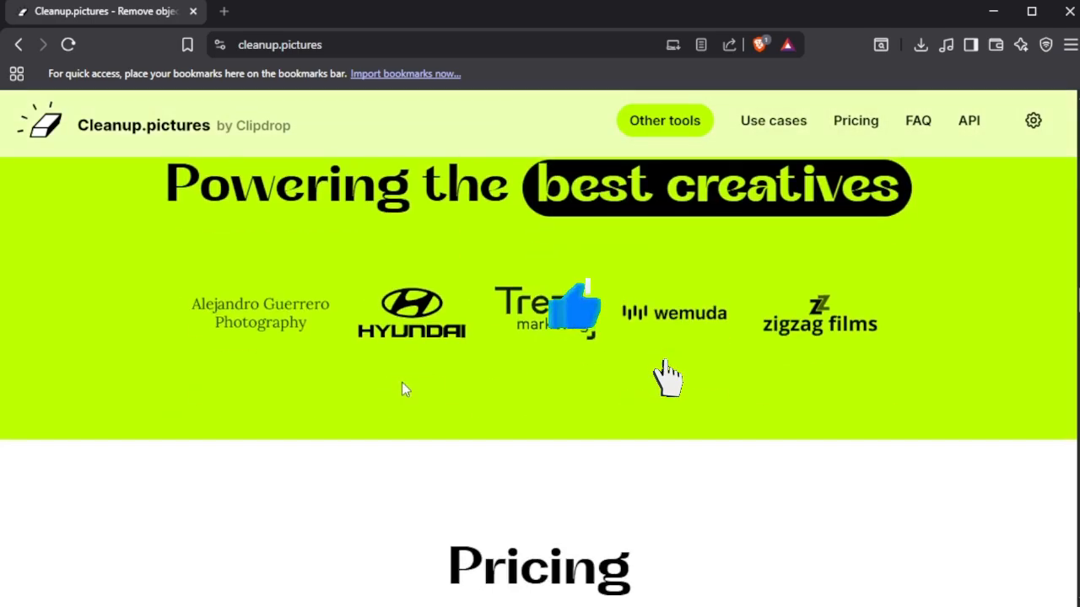
scroll(402, 388, "up", 6)
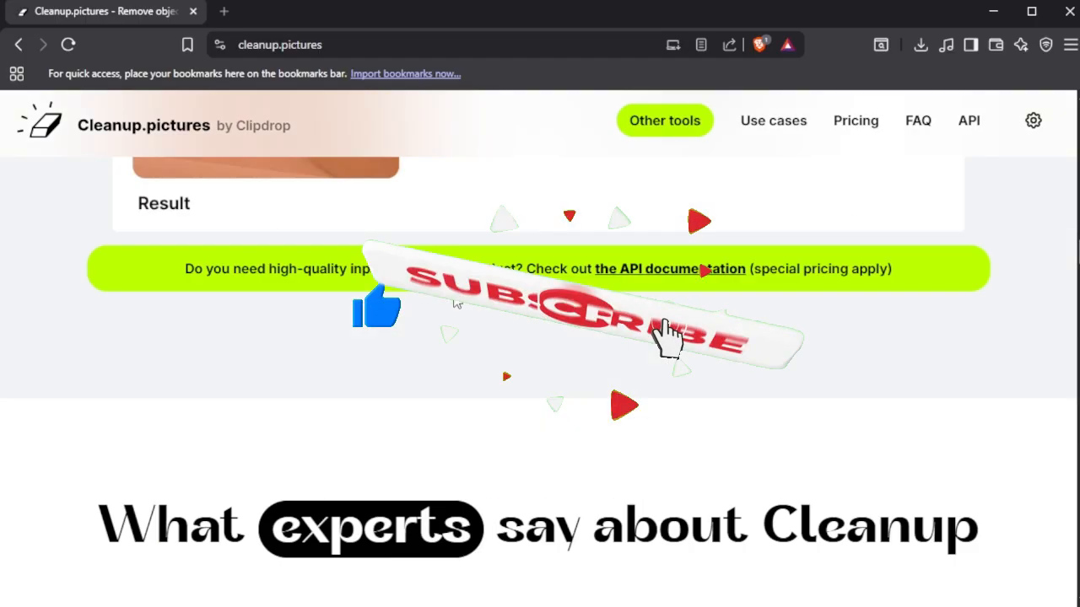
scroll(755, 388, "up", 10)
scroll(755, 388, "up", 12)
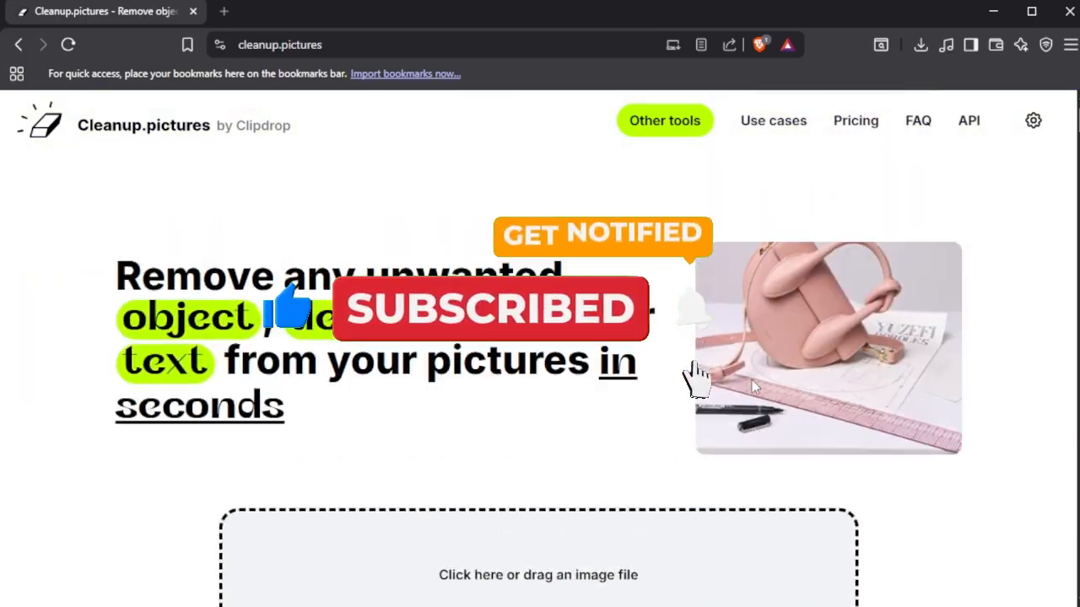
Upload the photo of the couple from the computer for cleanup
scroll(751, 381, "down", 2)
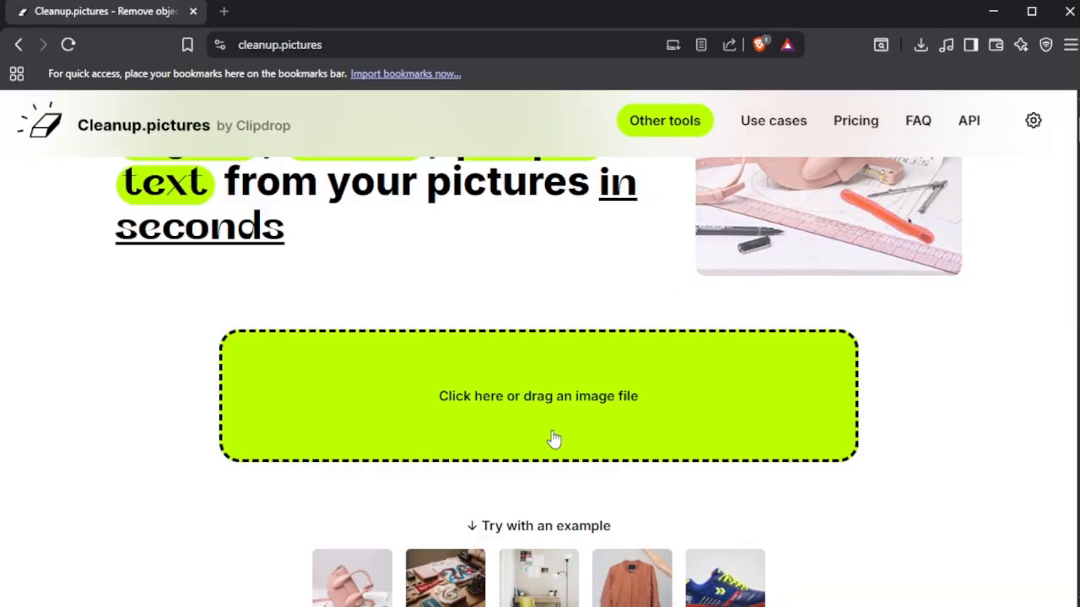
scroll(557, 435, "down", 2)
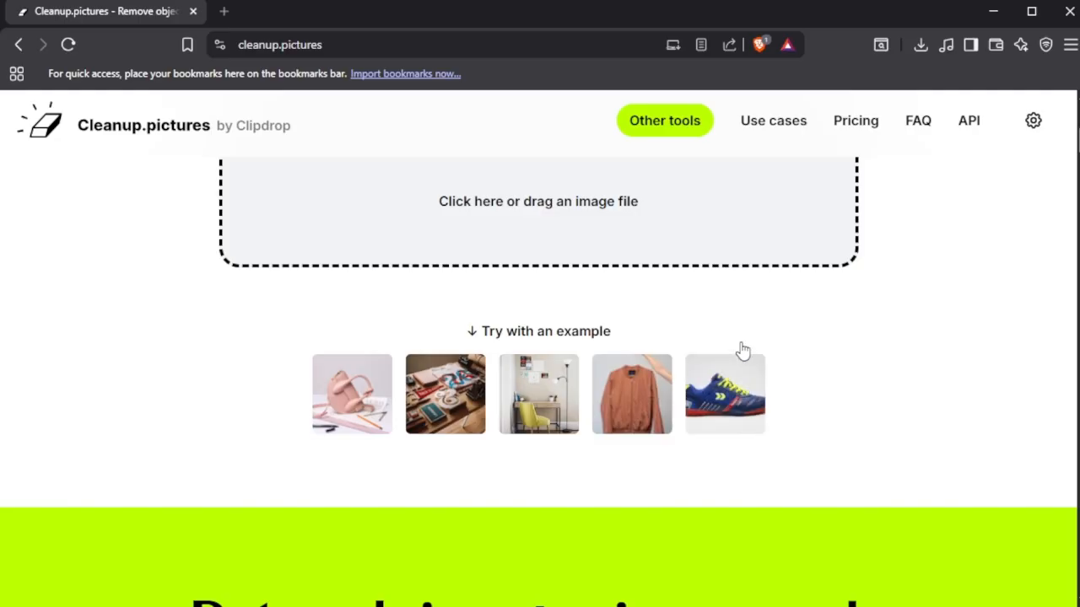
scroll(739, 349, "up", 2)
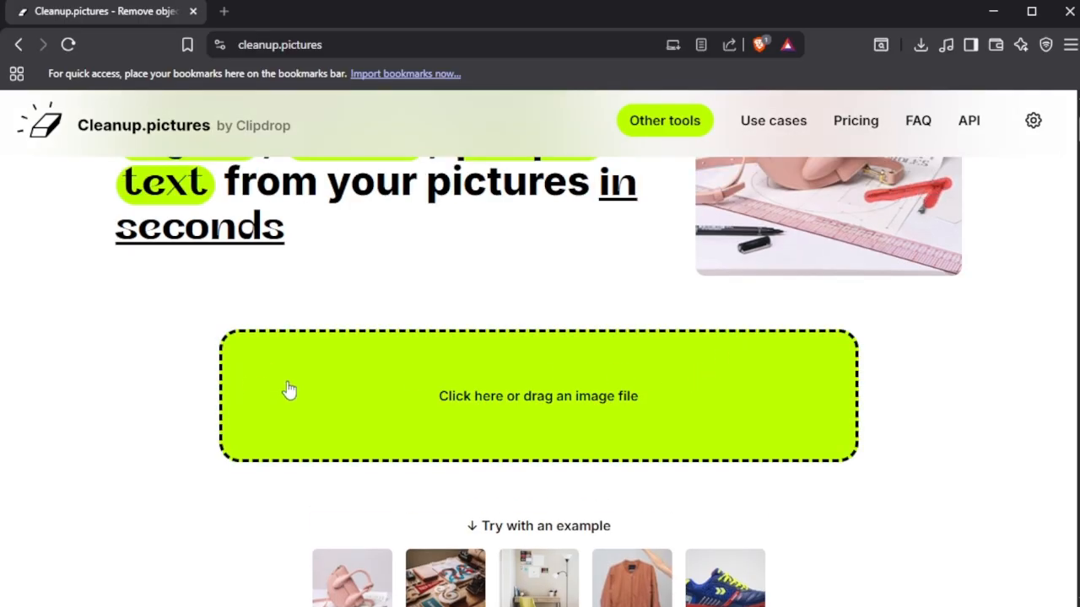
left_click(479, 414)
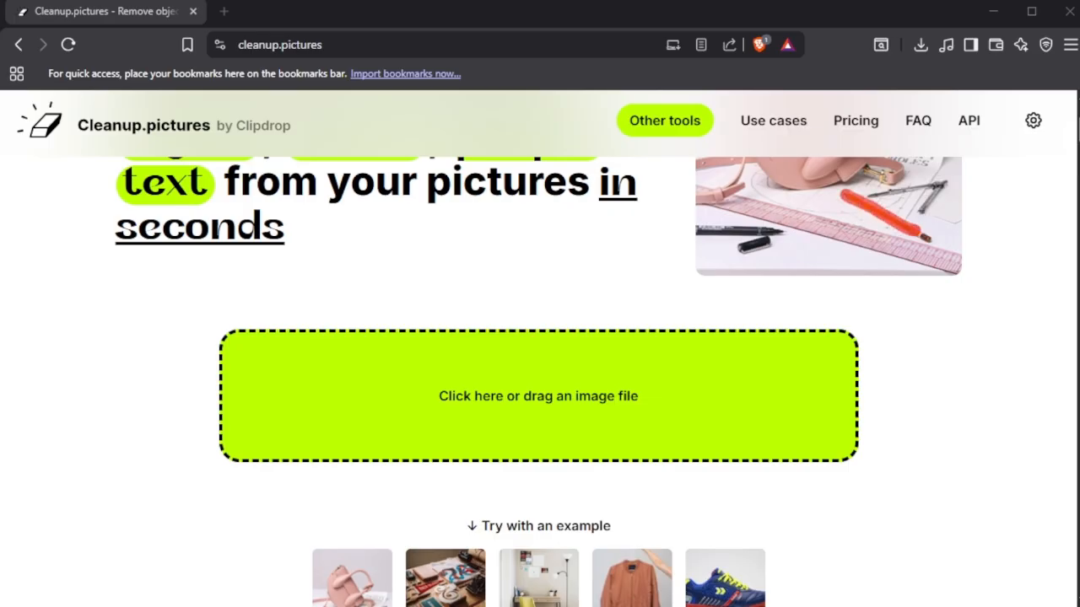
left_click(632, 412)
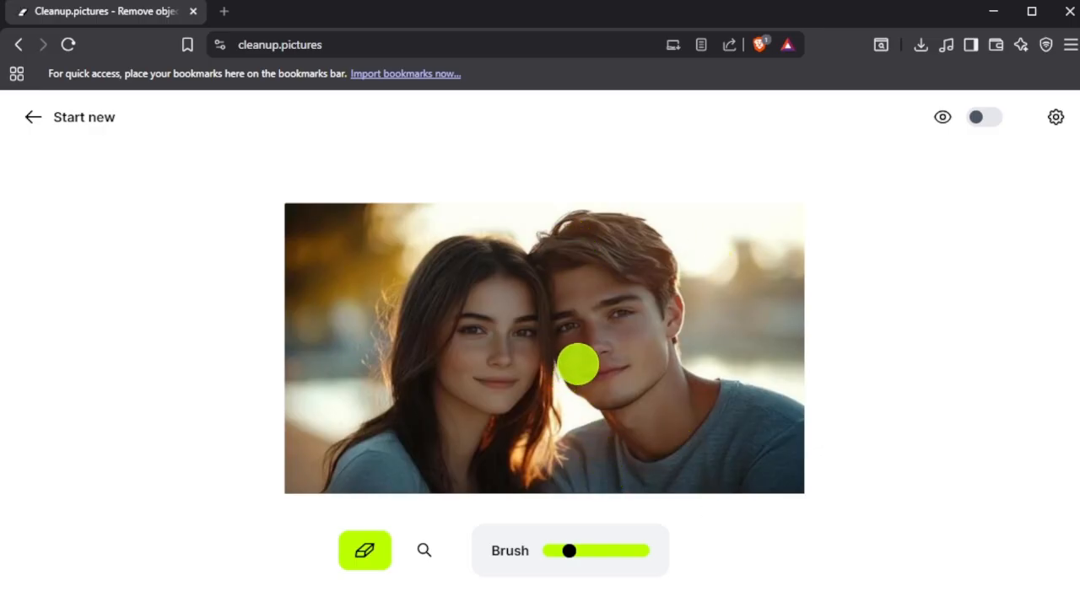
Brush over the man's head, neck and body to erase him from the photo
mouse_move(578, 364)
left_mouse_down()
mouse_move(547, 222)
mouse_move(665, 238)
mouse_move(682, 335)
mouse_move(668, 366)
mouse_move(615, 239)
mouse_move(584, 217)
mouse_move(604, 320)
mouse_move(632, 239)
mouse_move(660, 335)
mouse_move(637, 229)
mouse_move(648, 391)
mouse_move(614, 318)
mouse_move(594, 398)
mouse_move(589, 385)
mouse_move(618, 489)
left_mouse_up()
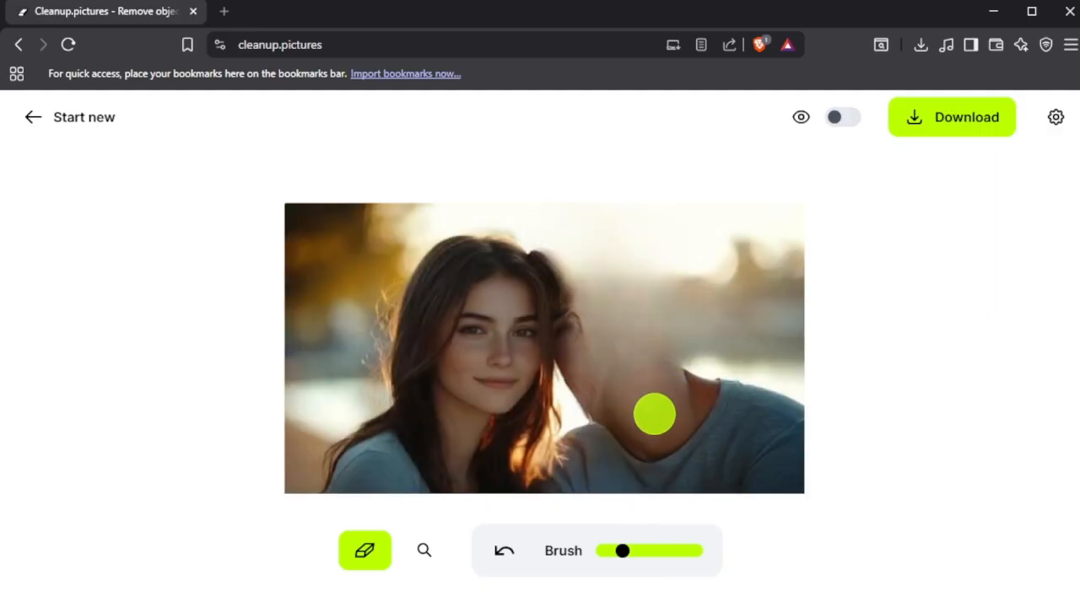
mouse_move(657, 374)
left_mouse_down()
mouse_move(786, 414)
mouse_move(788, 481)
mouse_move(684, 470)
mouse_move(625, 487)
mouse_move(549, 489)
mouse_move(597, 441)
mouse_move(570, 452)
mouse_move(554, 469)
mouse_move(618, 431)
mouse_move(621, 469)
mouse_move(631, 442)
mouse_move(694, 398)
mouse_move(631, 469)
mouse_move(733, 410)
mouse_move(715, 460)
mouse_move(752, 433)
mouse_move(764, 461)
mouse_move(692, 486)
mouse_move(765, 459)
mouse_move(703, 395)
mouse_move(620, 398)
mouse_move(597, 413)
mouse_move(576, 357)
mouse_move(579, 309)
mouse_move(543, 244)
mouse_move(559, 244)
mouse_move(585, 268)
mouse_move(577, 334)
mouse_move(574, 306)
mouse_move(582, 354)
mouse_move(619, 390)
mouse_move(681, 381)
mouse_move(672, 424)
mouse_move(694, 422)
mouse_move(616, 375)
mouse_move(652, 365)
mouse_move(688, 322)
mouse_move(701, 406)
left_mouse_up()
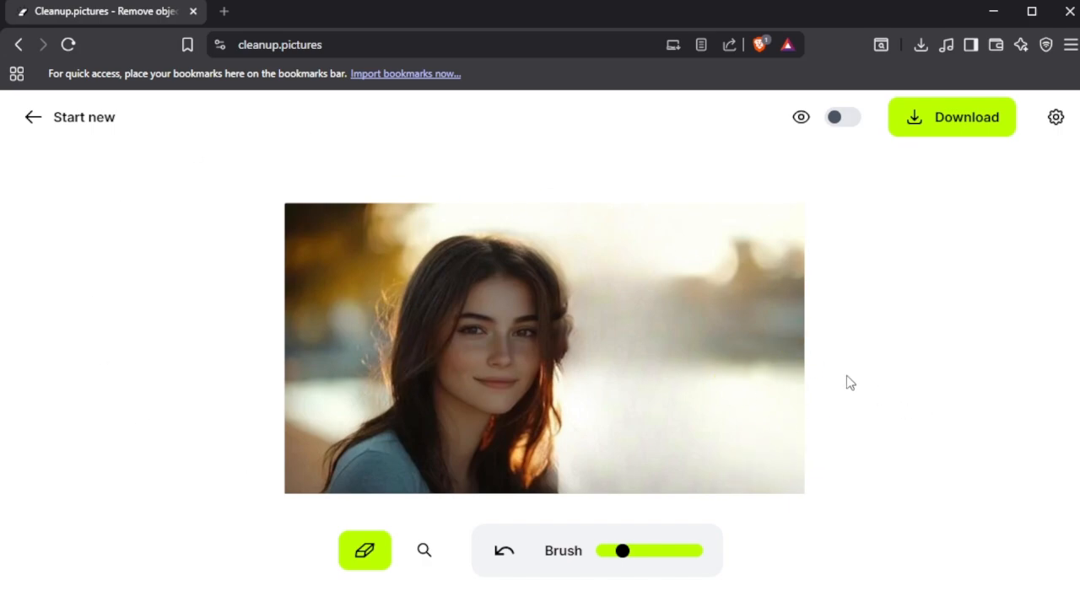
Compare the photo without the man against the original by switching the before-and-after view on and off
left_click(836, 131)
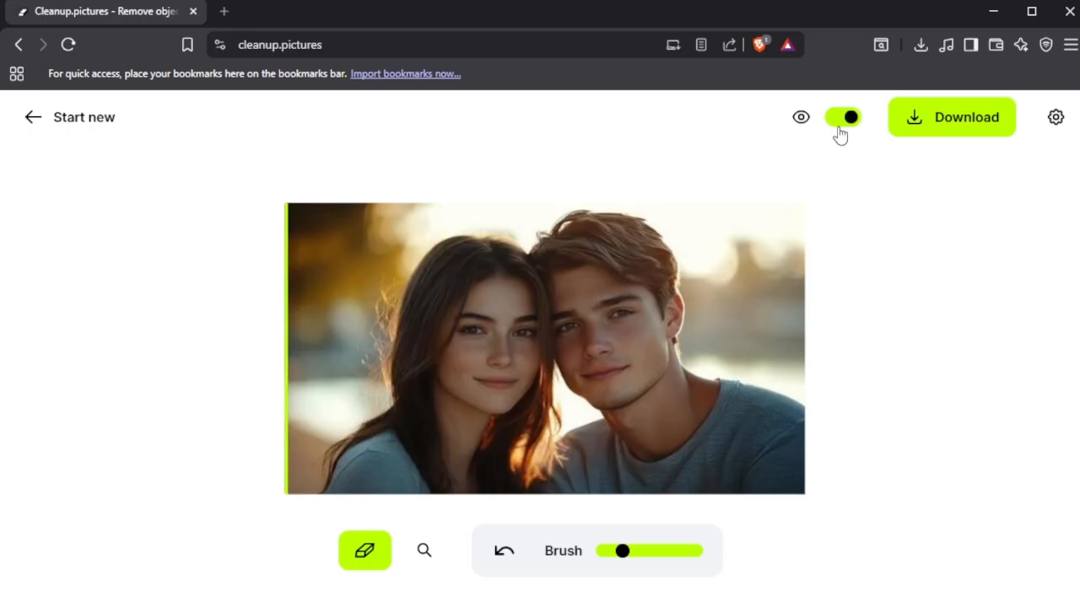
left_click(838, 133)
left_click(840, 135)
left_click(840, 133)
left_click(840, 133)
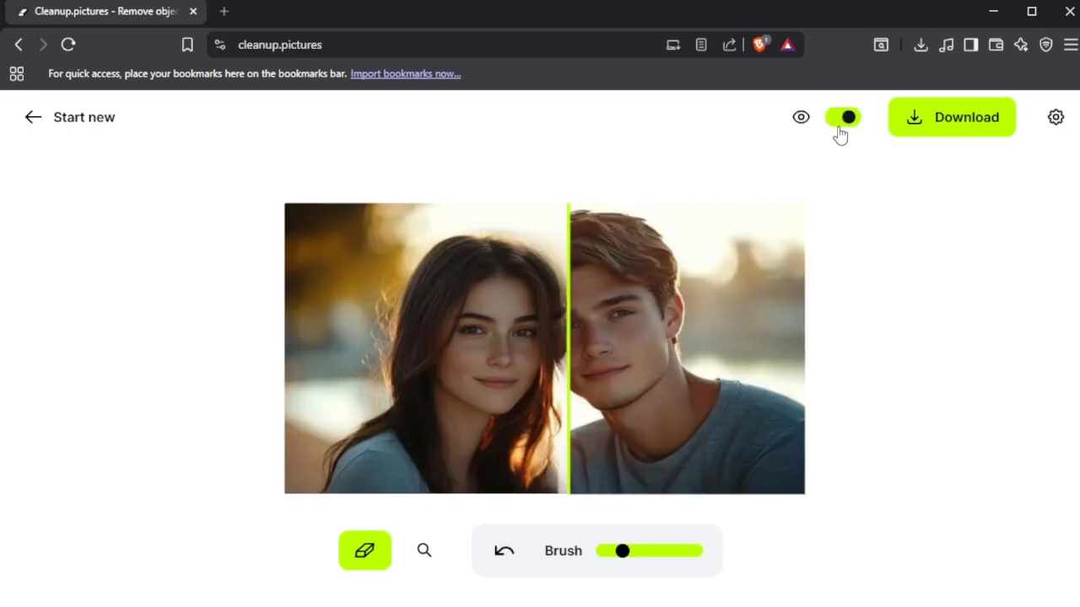
left_click(841, 133)
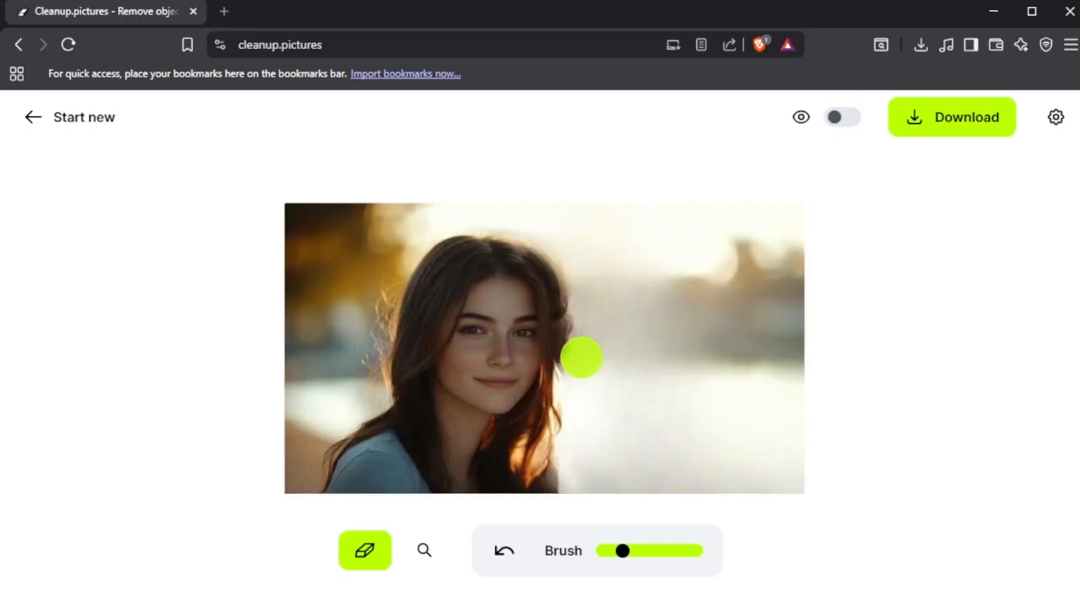
Brush away the leftover hair and smudges along the edge of the woman's head where the man was
left_click_drag(577, 365, 579, 312)
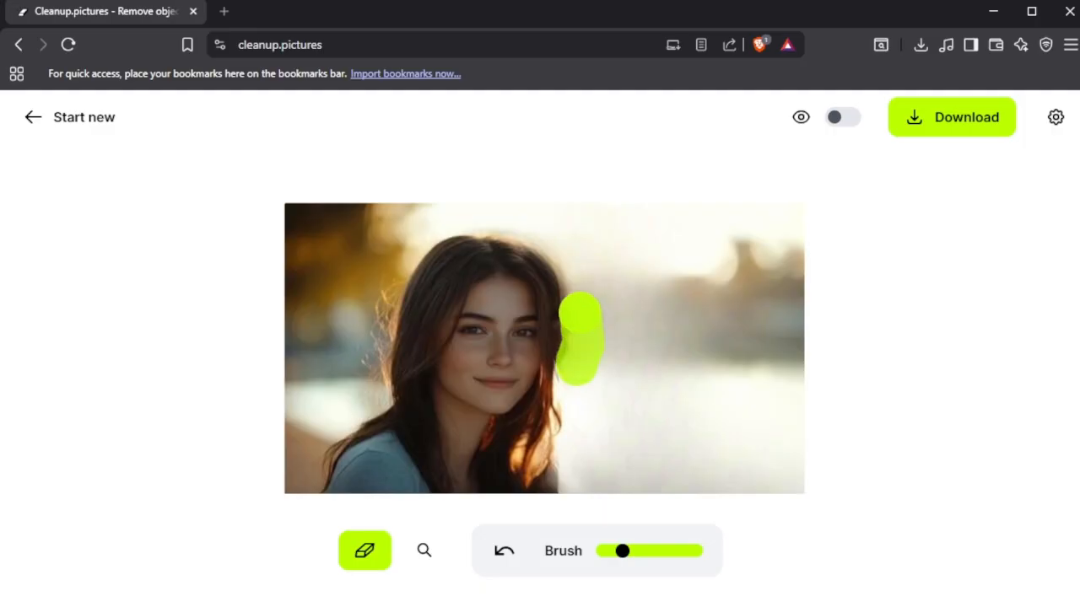
mouse_move(577, 353)
left_mouse_down()
mouse_move(576, 293)
mouse_move(575, 309)
mouse_move(530, 206)
left_mouse_up()
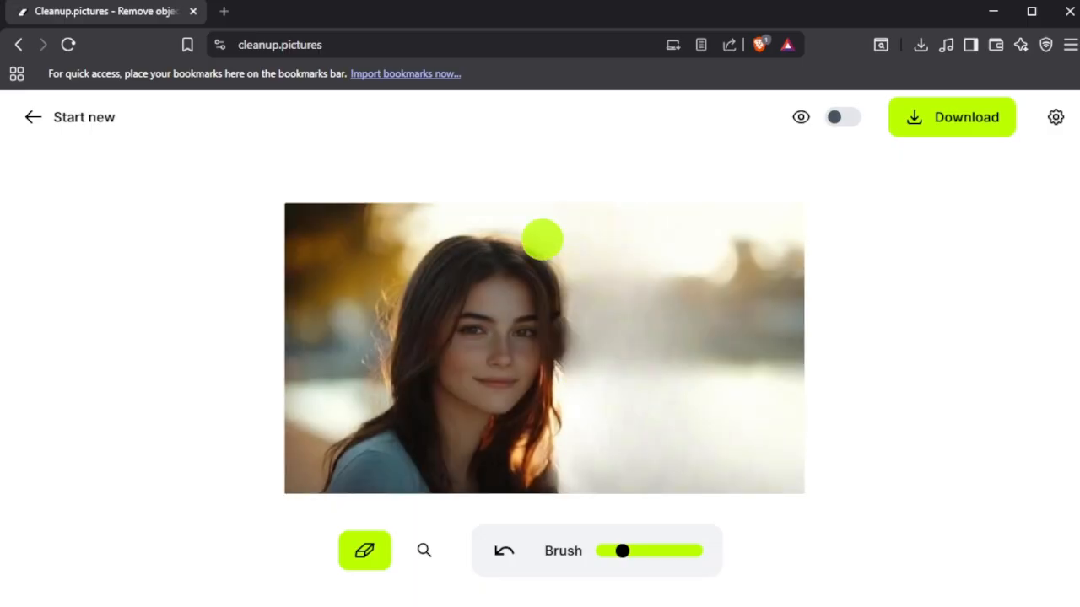
left_click_drag(558, 244, 574, 382)
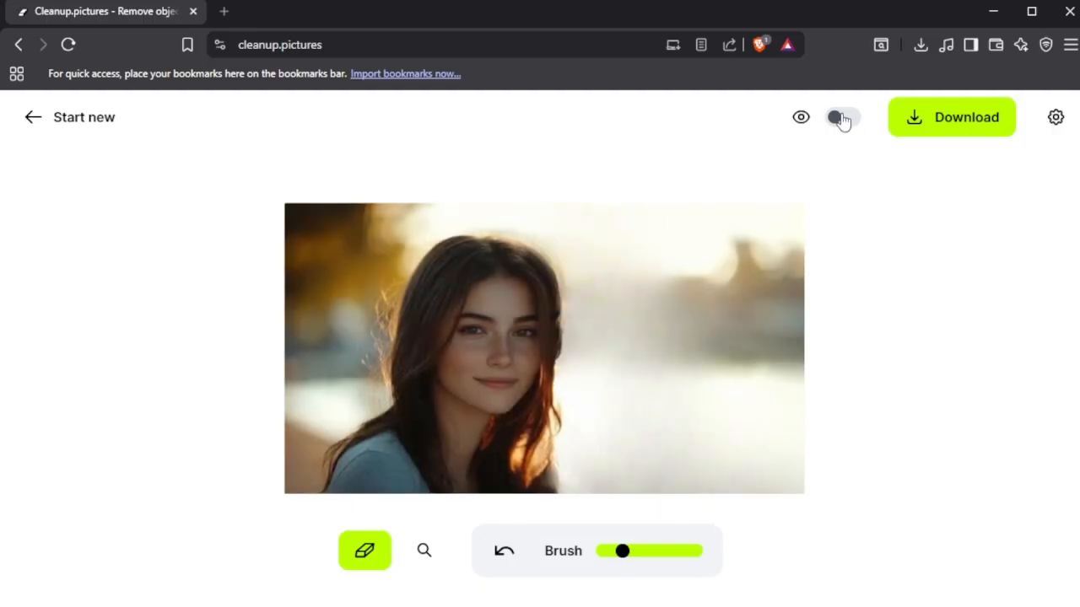
Compare the retouched hair edge and background with the original photo, switching the original view on and off
left_click(842, 119)
left_click(842, 119)
left_click(842, 119)
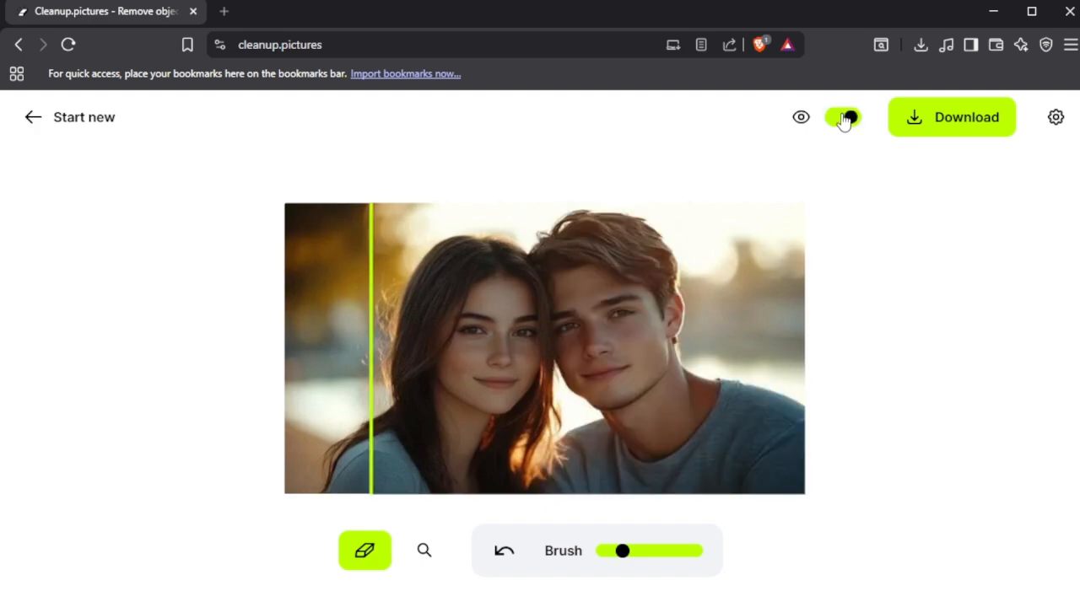
left_click(841, 119)
left_click(841, 119)
left_click(843, 119)
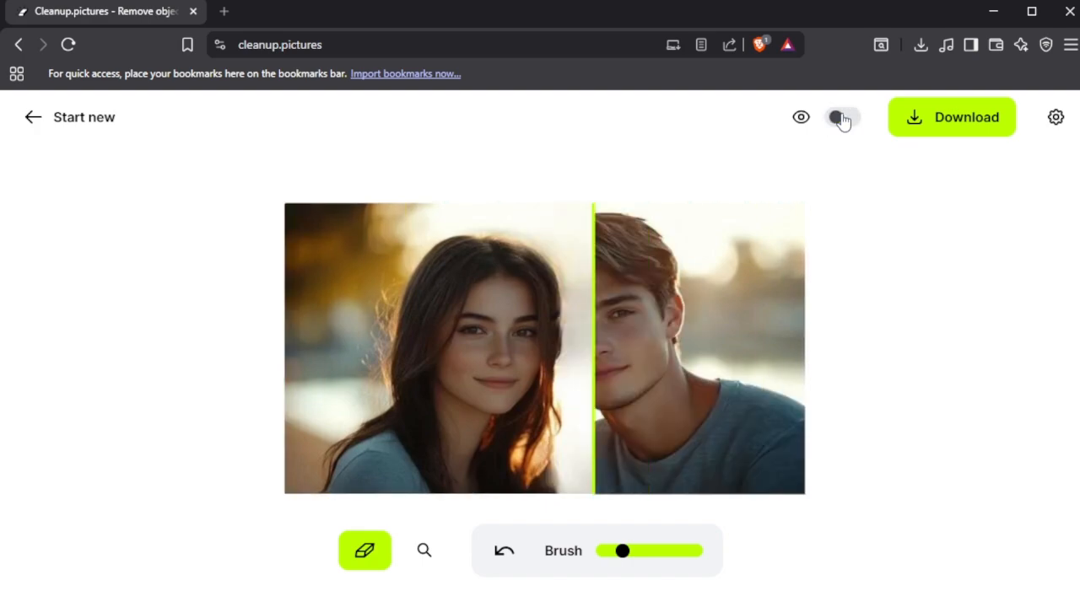
Compare the retouched photo with the original once more and download the edited image
left_click(844, 120)
left_click(843, 120)
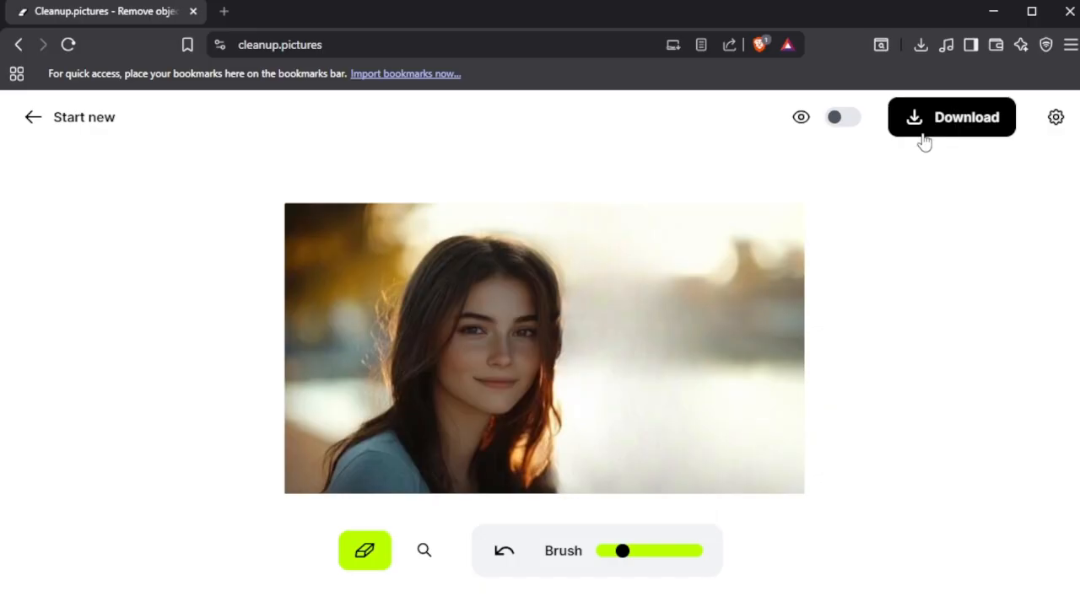
left_click(951, 127)
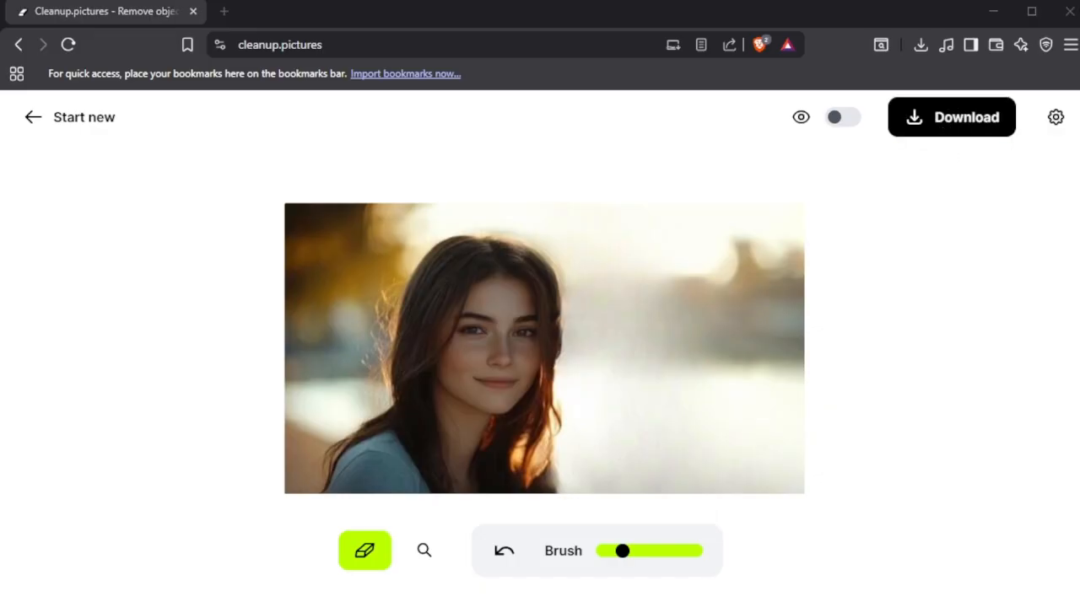
left_click(616, 423)
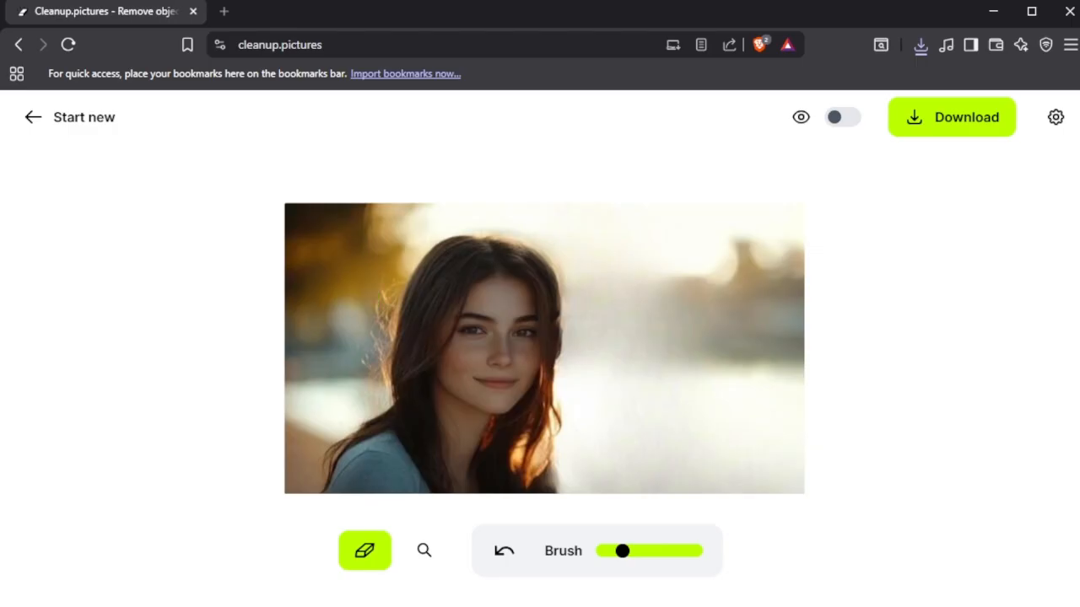
Start a new cleanup with the example image of the cluttered wooden desk and erase the lettering on the blue box
left_click(19, 130)
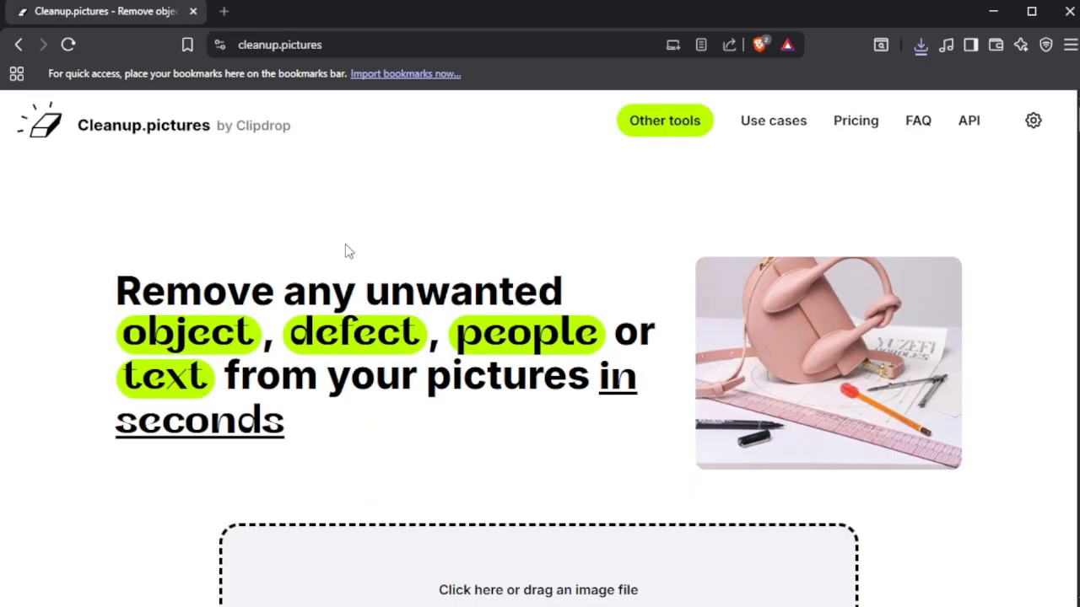
scroll(503, 424, "down", 5)
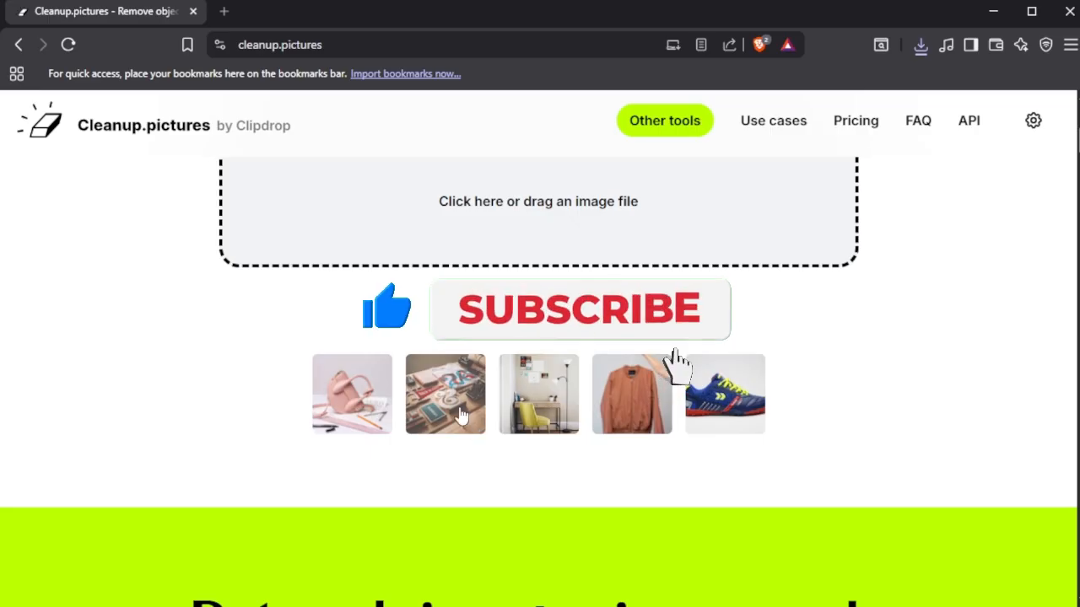
left_click(479, 428)
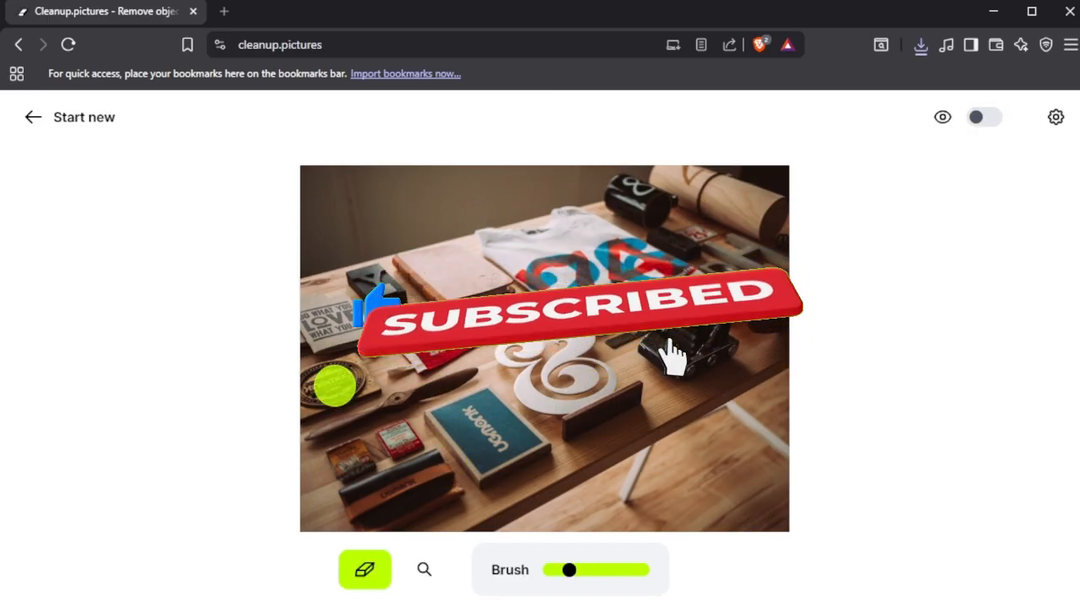
left_click_drag(471, 419, 491, 447)
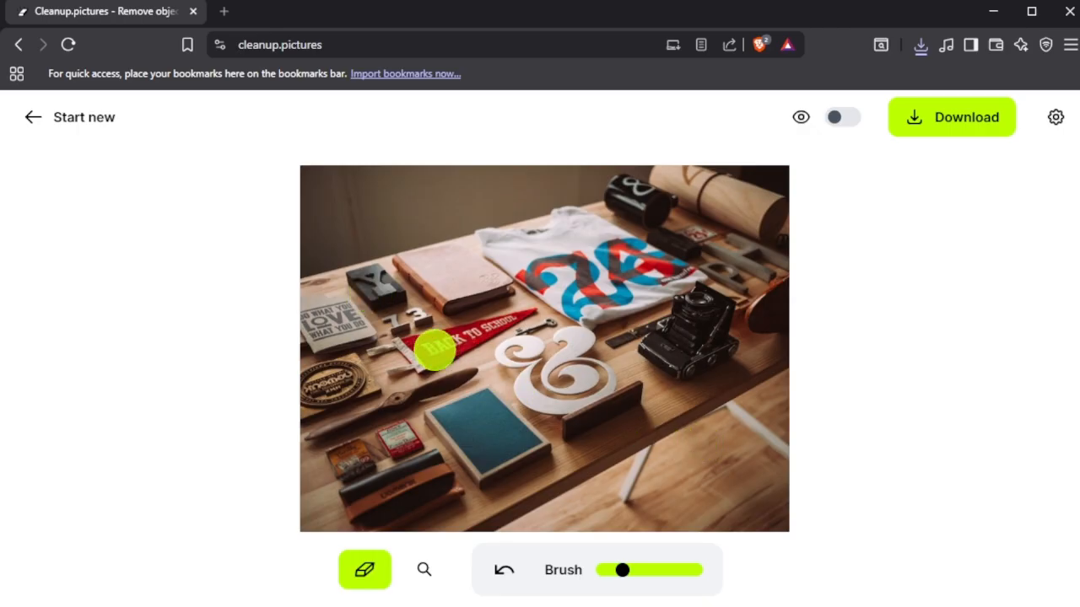
Erase the red Back to School pennant and the black letter Y block with its remaining dark smudge from the desk
mouse_move(437, 348)
left_mouse_down()
mouse_move(531, 311)
mouse_move(432, 344)
mouse_move(361, 343)
mouse_move(426, 377)
left_mouse_up()
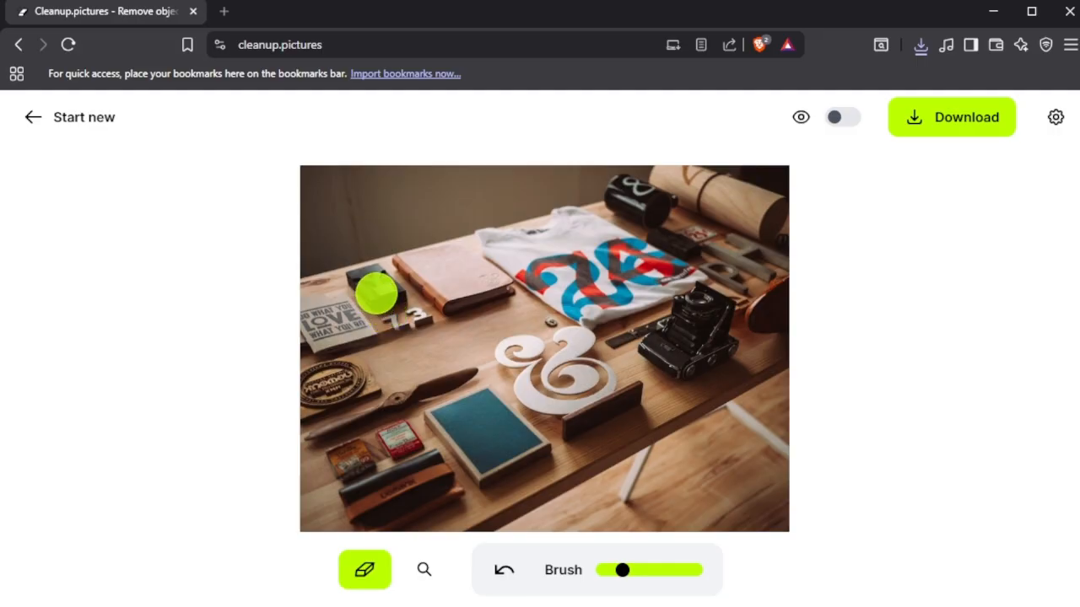
mouse_move(377, 293)
left_mouse_down()
mouse_move(380, 280)
mouse_move(359, 276)
left_mouse_up()
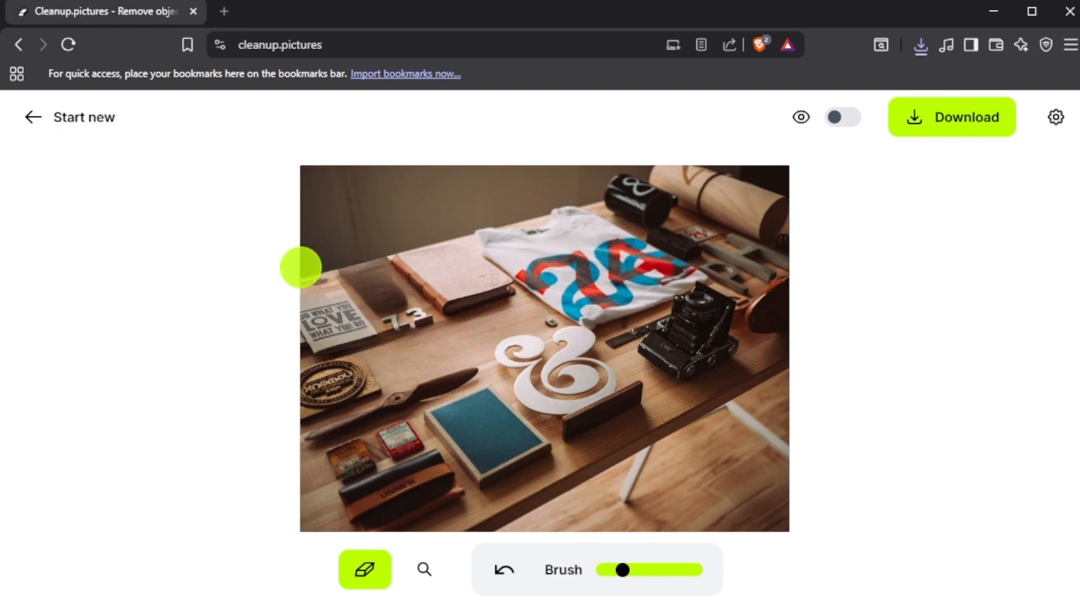
left_click_drag(380, 294, 352, 268)
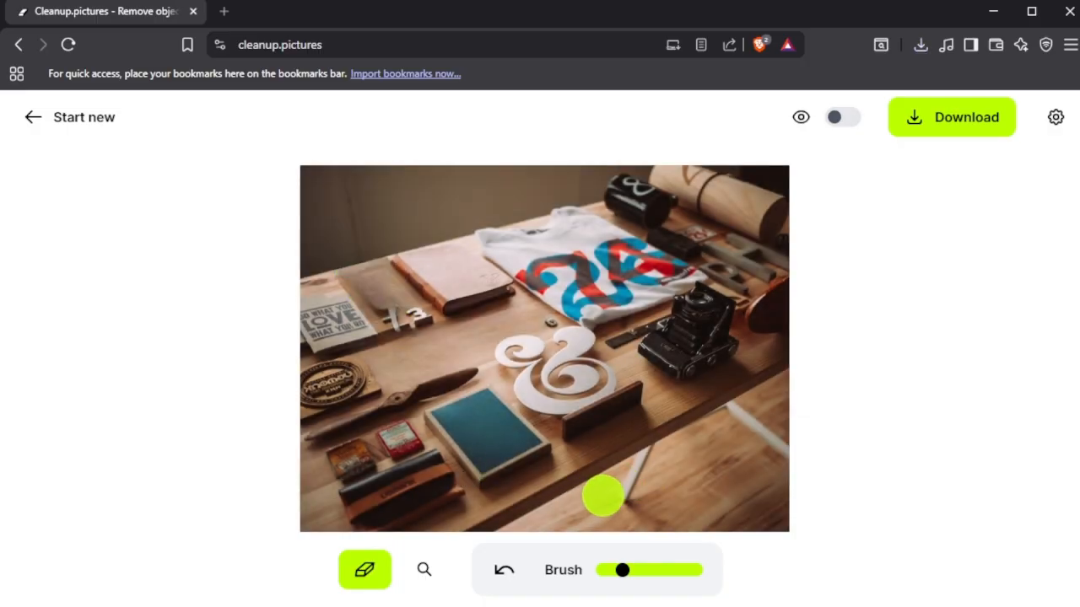
Erase the red and blue print from the white T-shirt and the white table leg nearest the middle of the photo
mouse_move(544, 281)
left_mouse_down()
mouse_move(564, 267)
mouse_move(581, 279)
mouse_move(574, 314)
mouse_move(623, 291)
mouse_move(631, 275)
mouse_move(621, 264)
mouse_move(641, 249)
mouse_move(670, 270)
mouse_move(638, 255)
mouse_move(525, 270)
left_mouse_up()
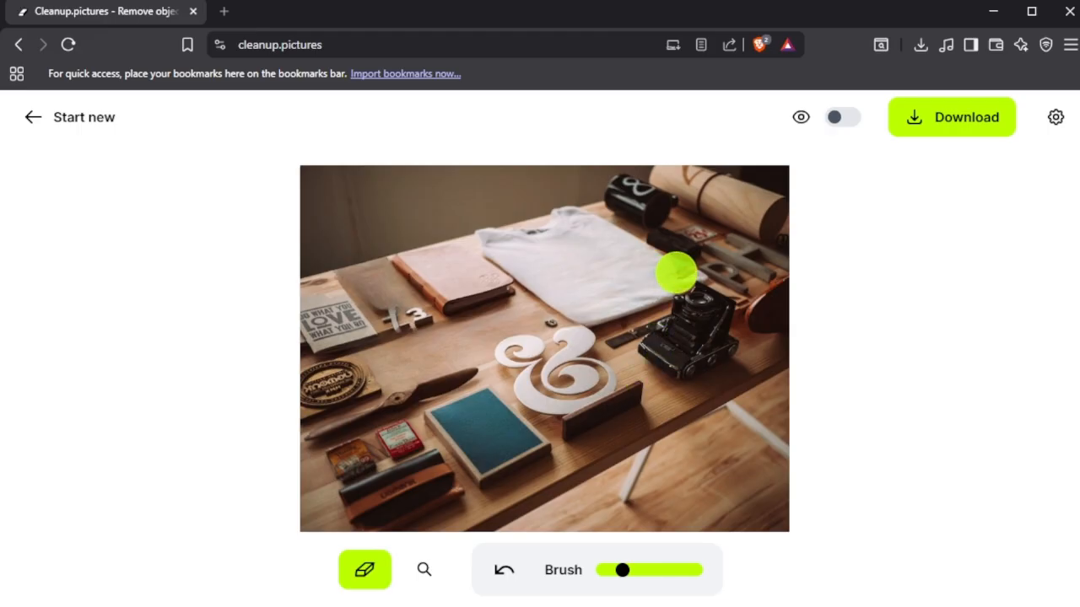
left_click_drag(676, 274, 660, 268)
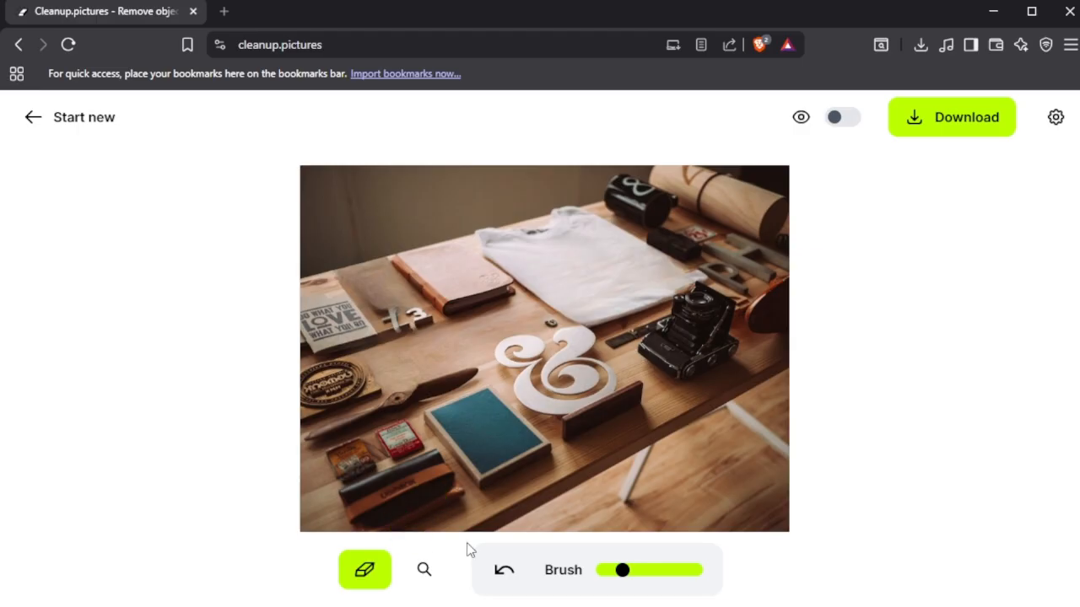
mouse_move(635, 504)
left_mouse_down()
mouse_move(647, 473)
mouse_move(675, 463)
left_mouse_up()
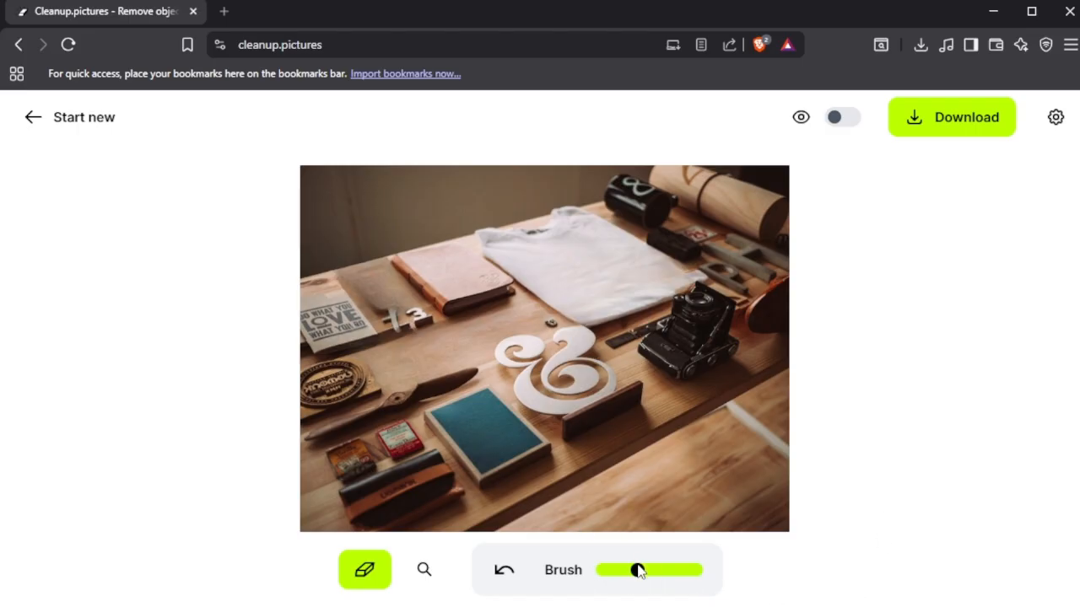
Erase the small metal ring above the white ampersand at close zoom, and return to the full image
left_click(425, 581)
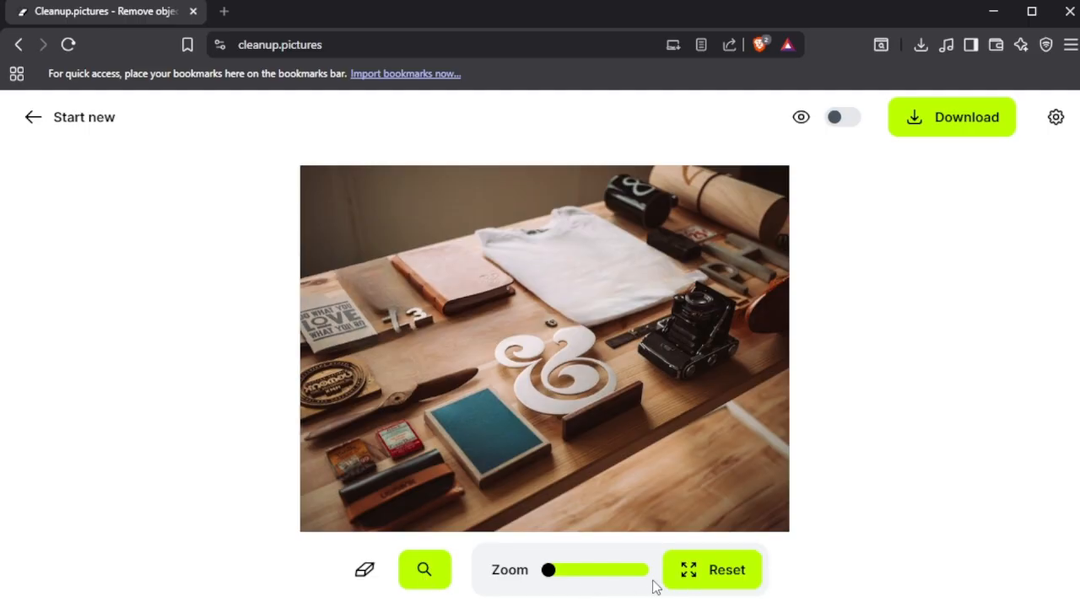
left_click_drag(564, 571, 637, 570)
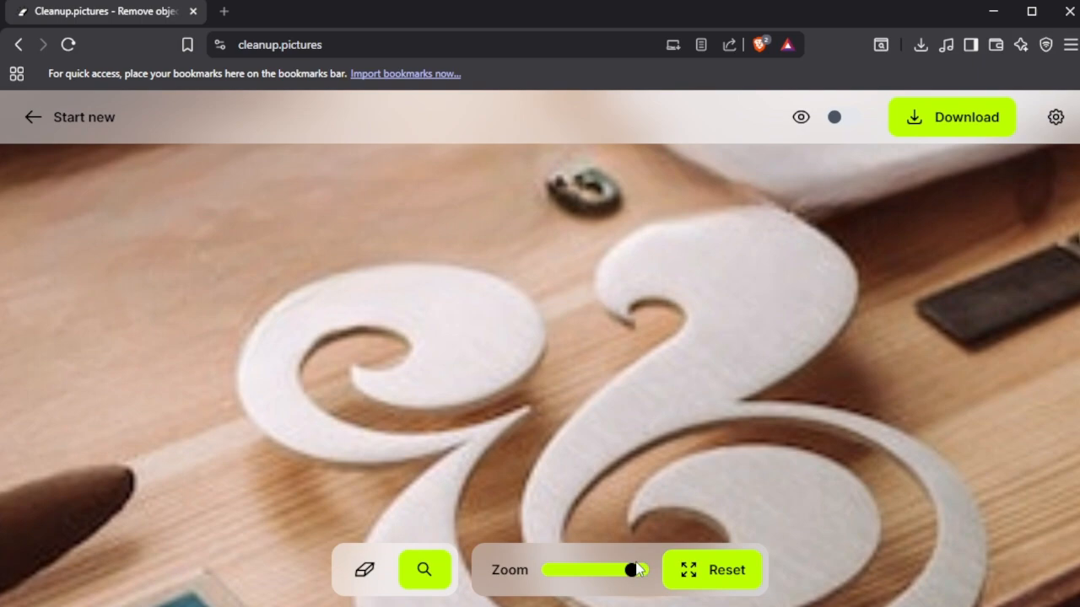
left_click(380, 581)
mouse_move(569, 176)
left_mouse_down()
mouse_move(573, 169)
mouse_move(584, 192)
mouse_move(568, 193)
left_mouse_up()
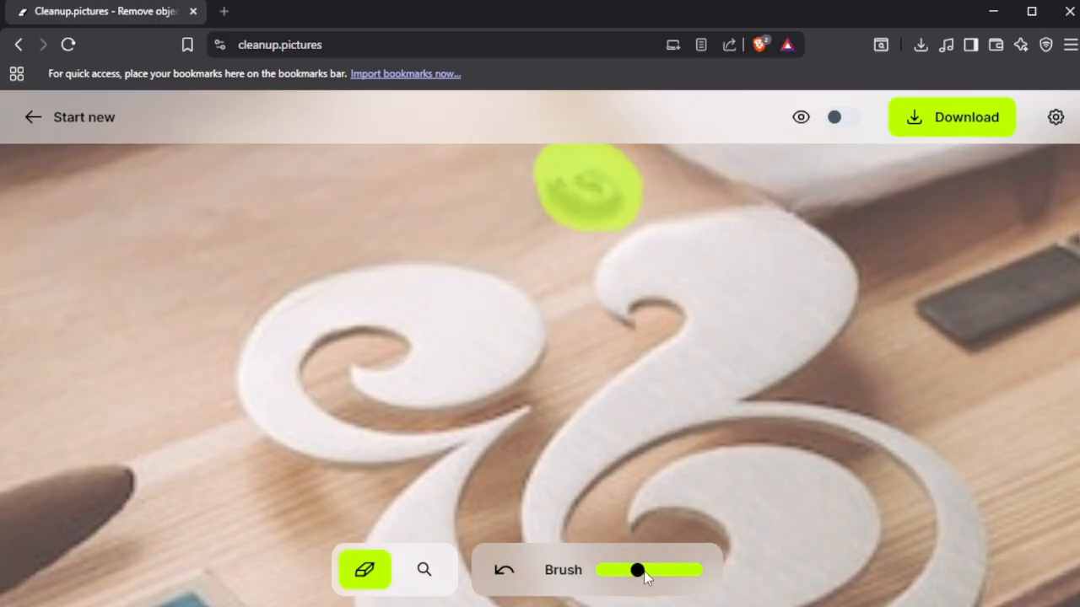
left_click(427, 571)
left_click_drag(570, 570, 549, 571)
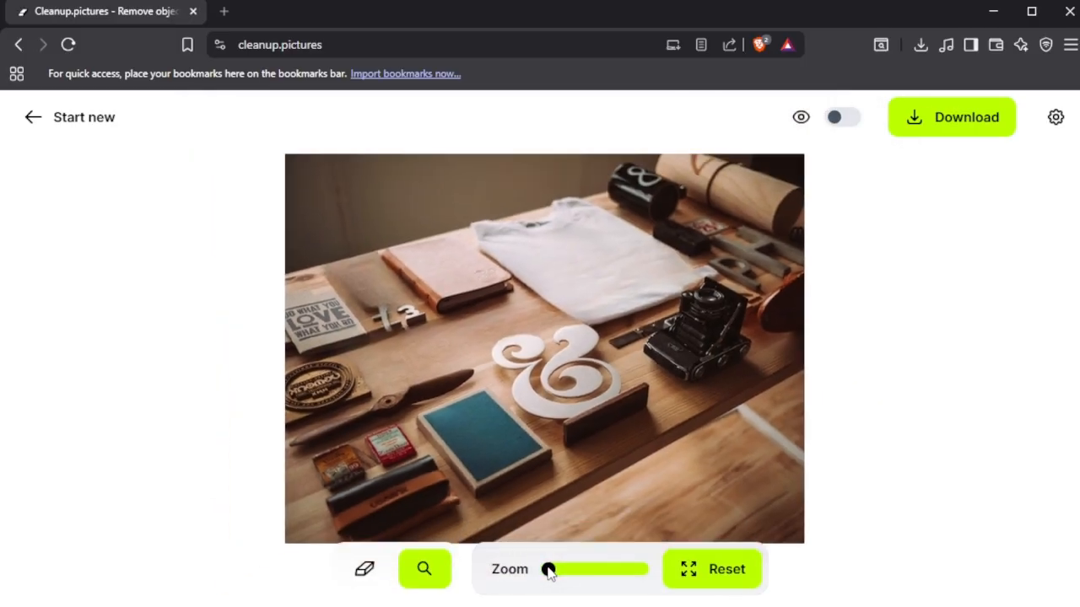
Start a new cleanup with the pink handbag example image
left_click(48, 127)
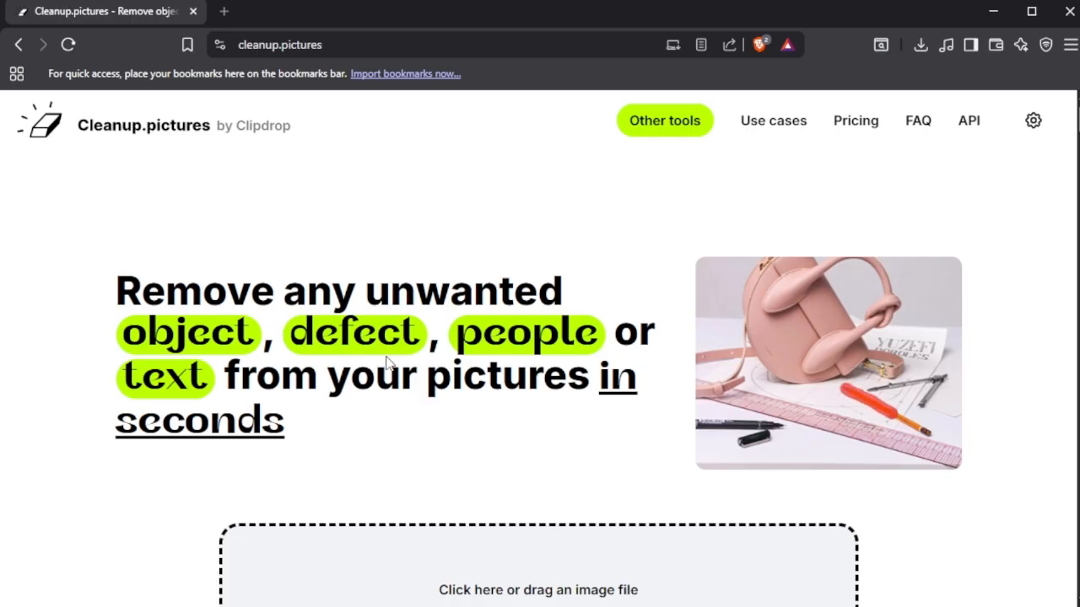
scroll(393, 359, "down", 5)
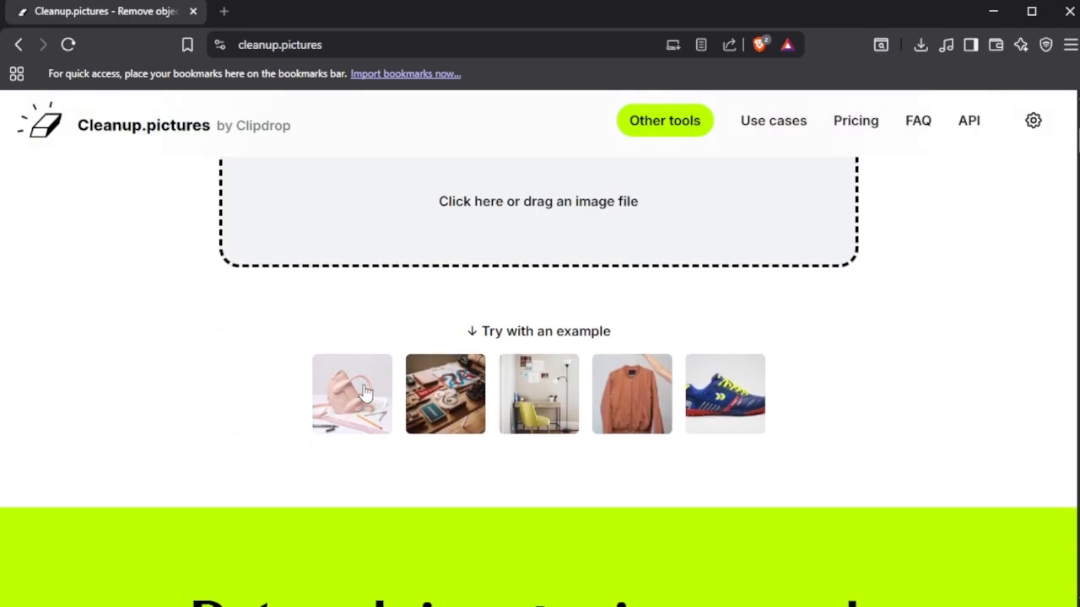
left_click(366, 392)
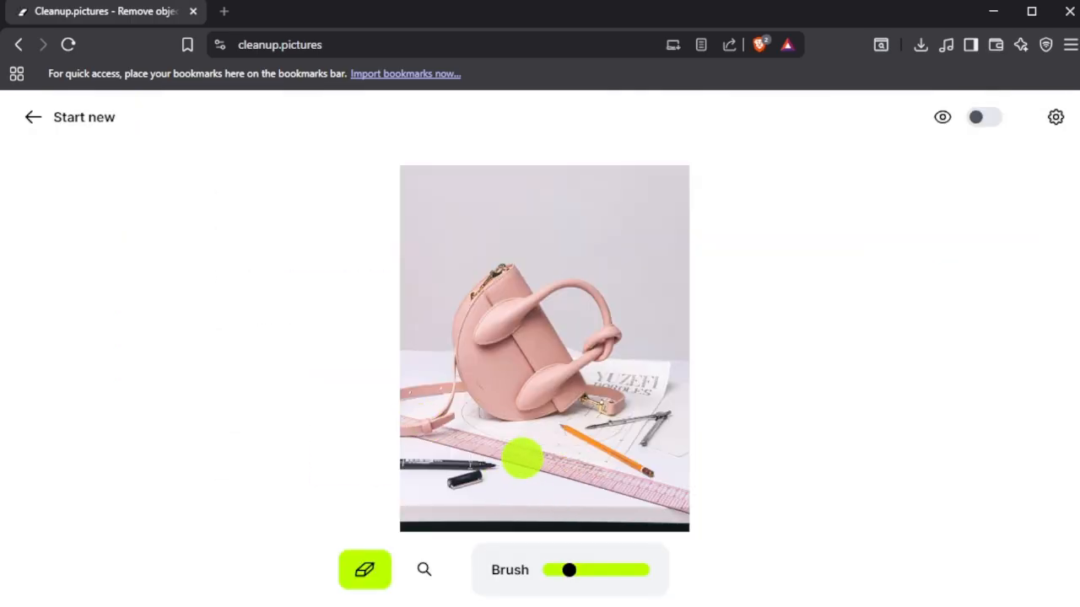
Erase the drawing compass, the black marker with its cap, and the orange pencil around the handbag
left_click_drag(602, 428, 679, 432)
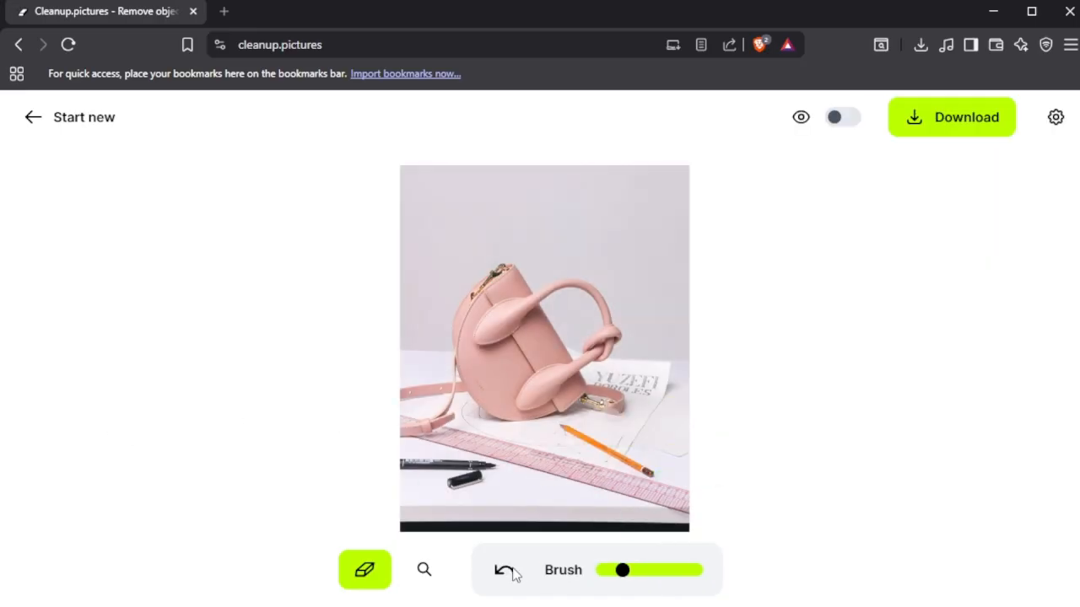
mouse_move(396, 474)
left_mouse_down()
mouse_move(405, 461)
mouse_move(485, 481)
left_mouse_up()
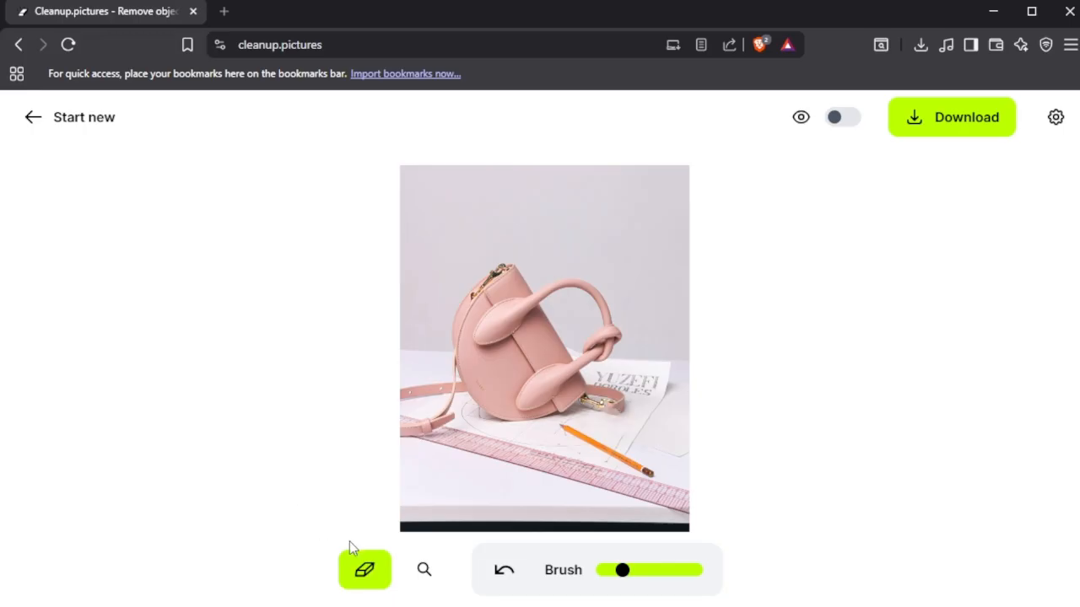
left_click_drag(559, 436, 662, 474)
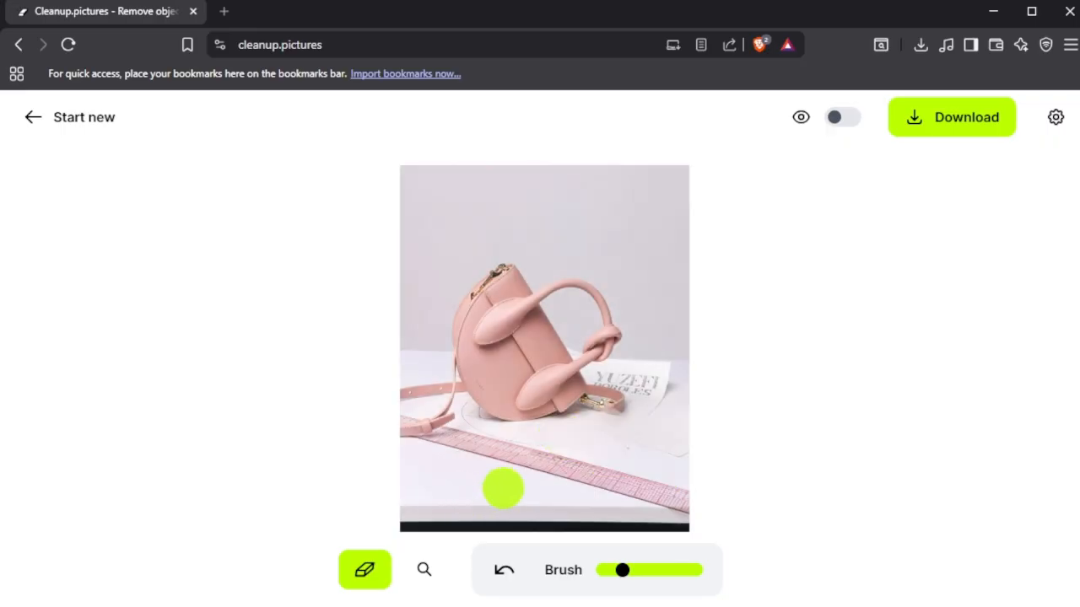
Erase the pink handbag with its straps and the lettered paper behind it, keeping the ruler
mouse_move(413, 417)
left_mouse_down()
mouse_move(436, 405)
mouse_move(476, 335)
mouse_move(482, 285)
mouse_move(501, 273)
mouse_move(535, 312)
mouse_move(558, 289)
mouse_move(582, 289)
mouse_move(608, 312)
mouse_move(614, 337)
mouse_move(587, 377)
mouse_move(506, 405)
mouse_move(619, 396)
mouse_move(474, 392)
mouse_move(451, 312)
mouse_move(497, 285)
mouse_move(510, 392)
mouse_move(505, 312)
mouse_move(564, 383)
mouse_move(556, 323)
mouse_move(582, 377)
left_mouse_up()
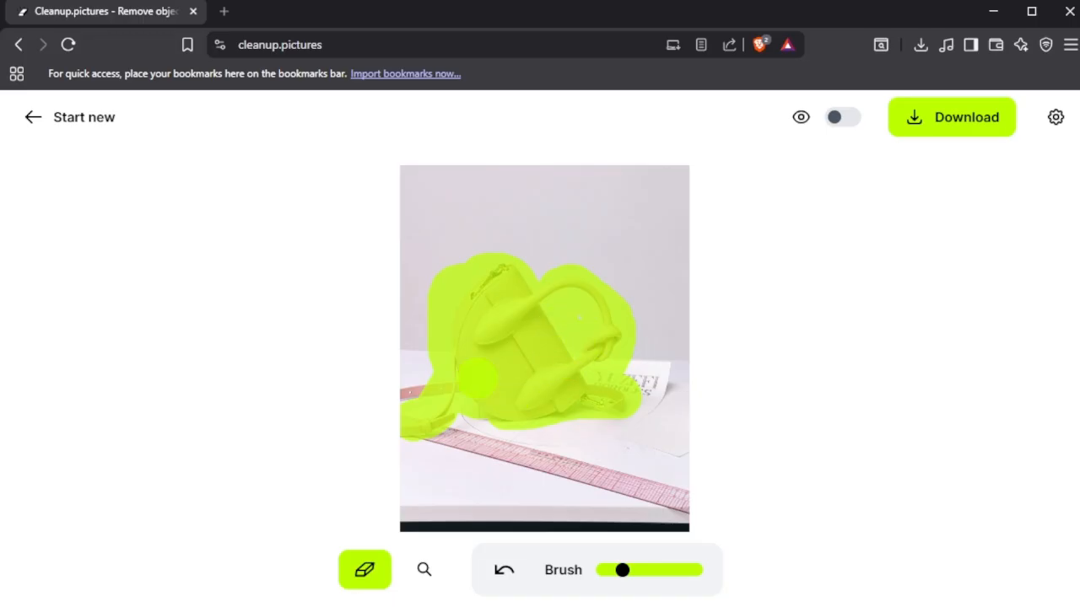
left_click_drag(438, 386, 372, 402)
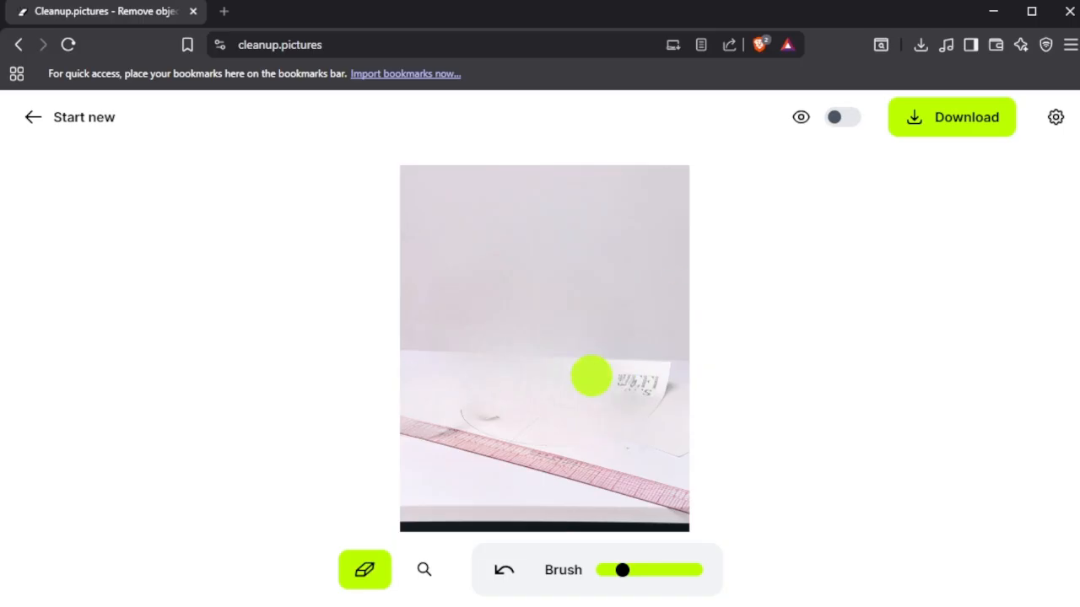
mouse_move(591, 376)
left_mouse_down()
mouse_move(668, 376)
mouse_move(639, 405)
mouse_move(551, 407)
mouse_move(487, 389)
mouse_move(453, 398)
mouse_move(669, 454)
left_mouse_up()
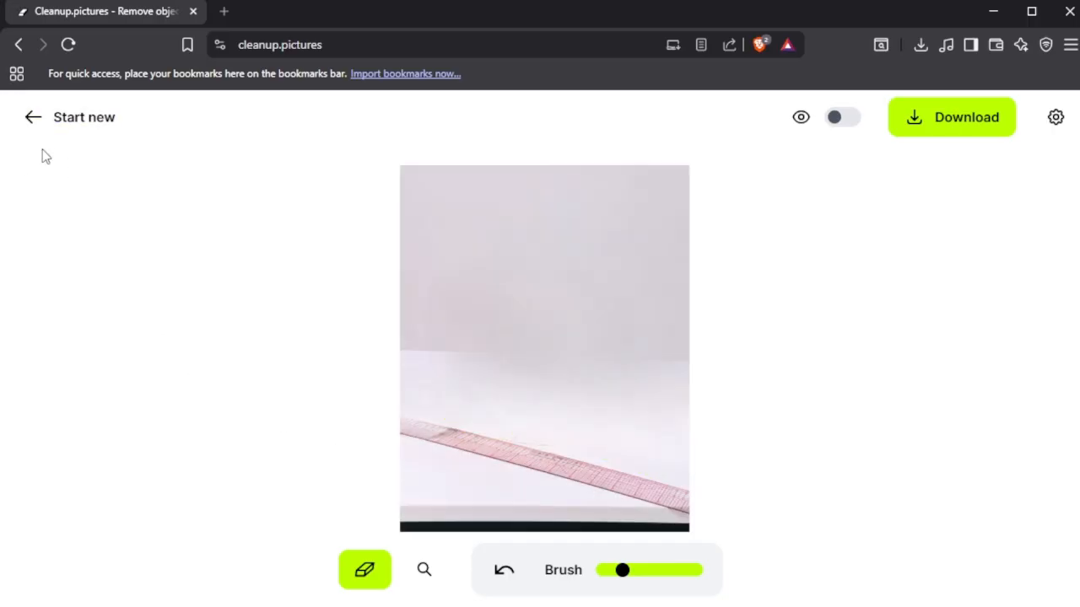
Start a new cleanup with the brown jacket example image and erase the hand, arm and hanger hook above the jacket
left_click(34, 122)
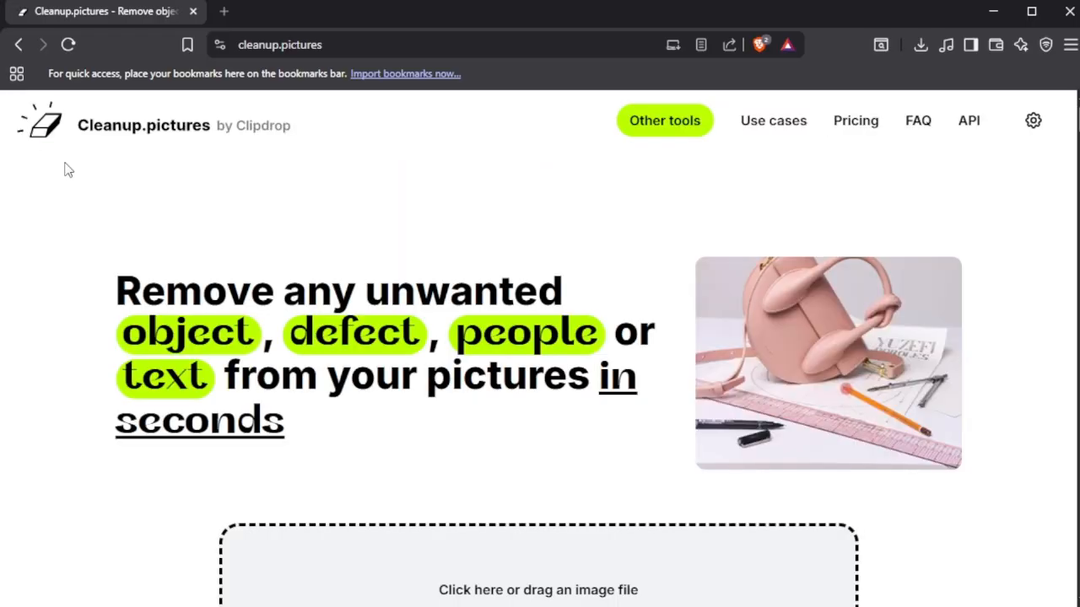
scroll(451, 340, "down", 5)
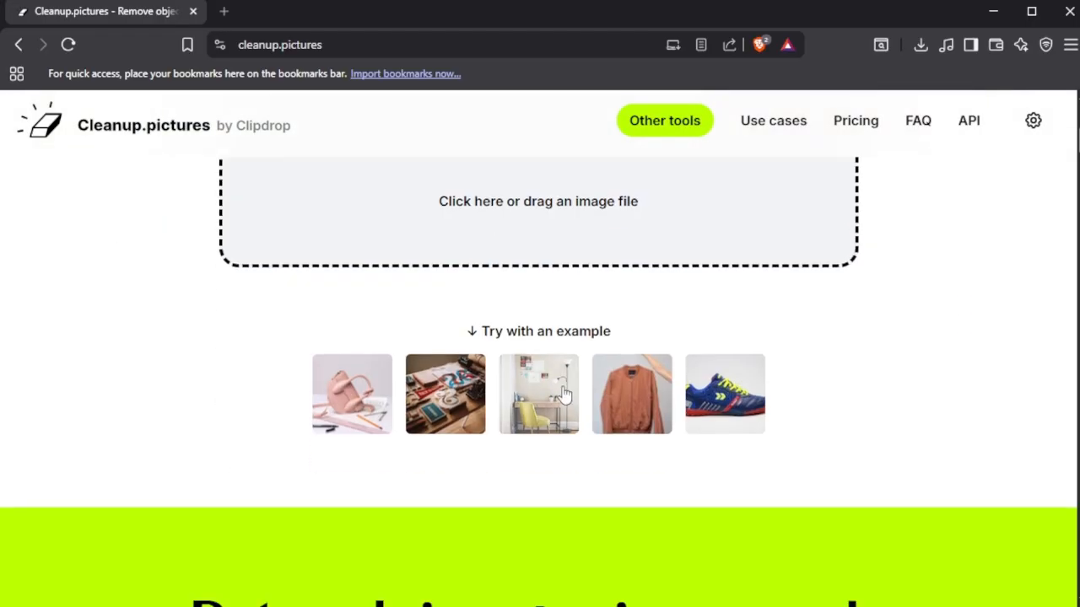
left_click(639, 407)
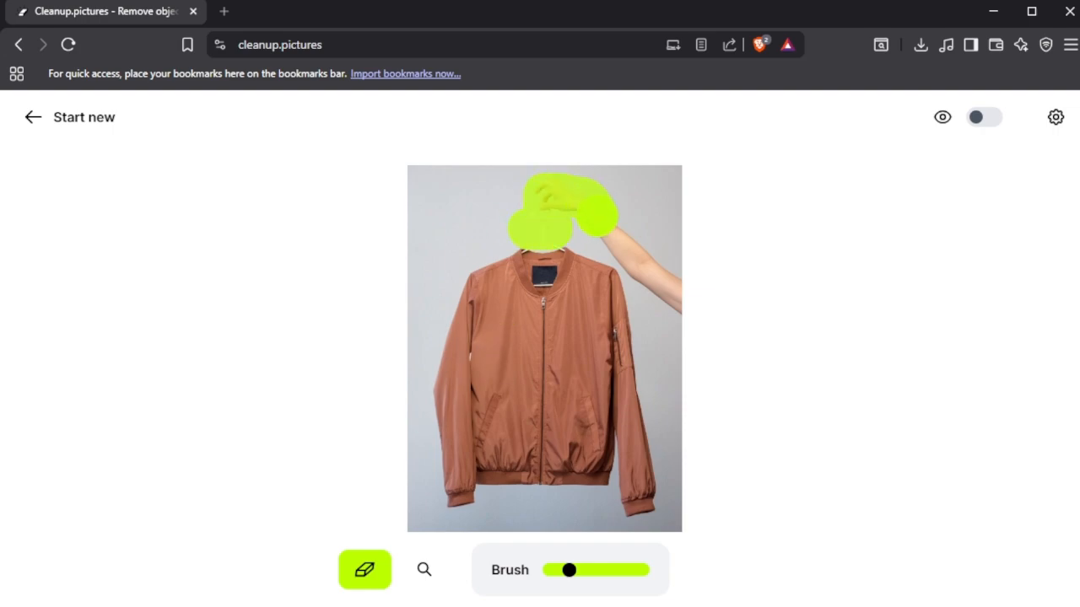
left_click_drag(662, 279, 677, 305)
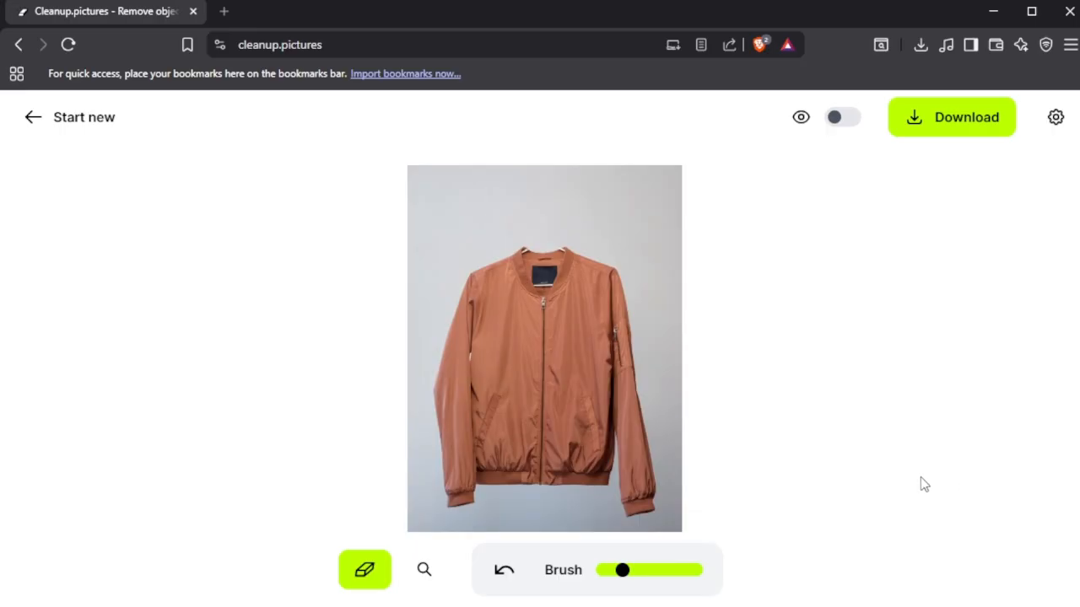
Start a new cleanup with the blue sneaker example image
left_click(34, 119)
scroll(469, 304, "down", 5)
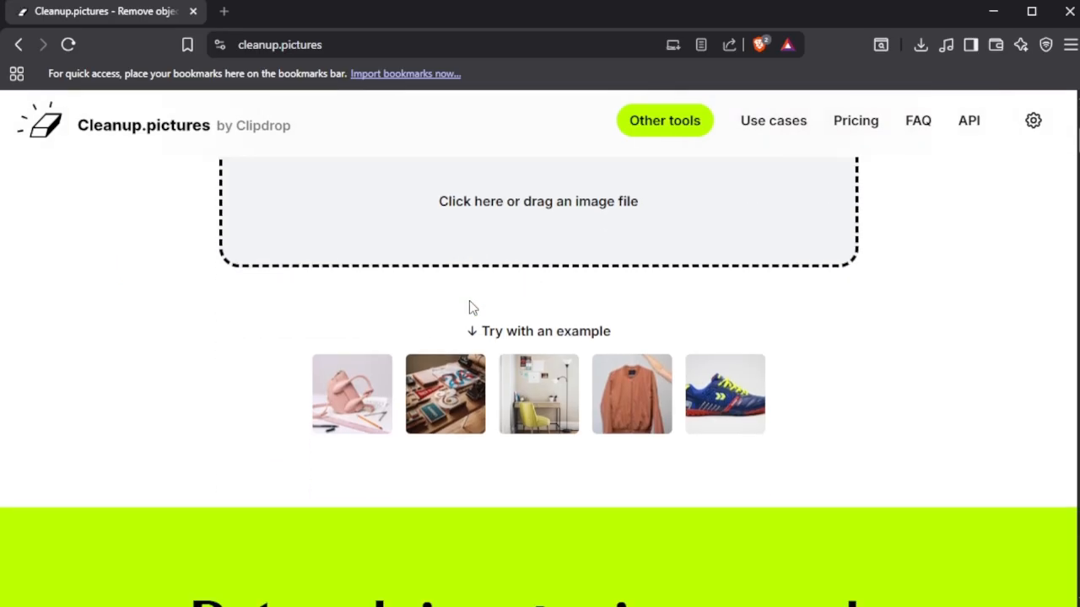
left_click(726, 392)
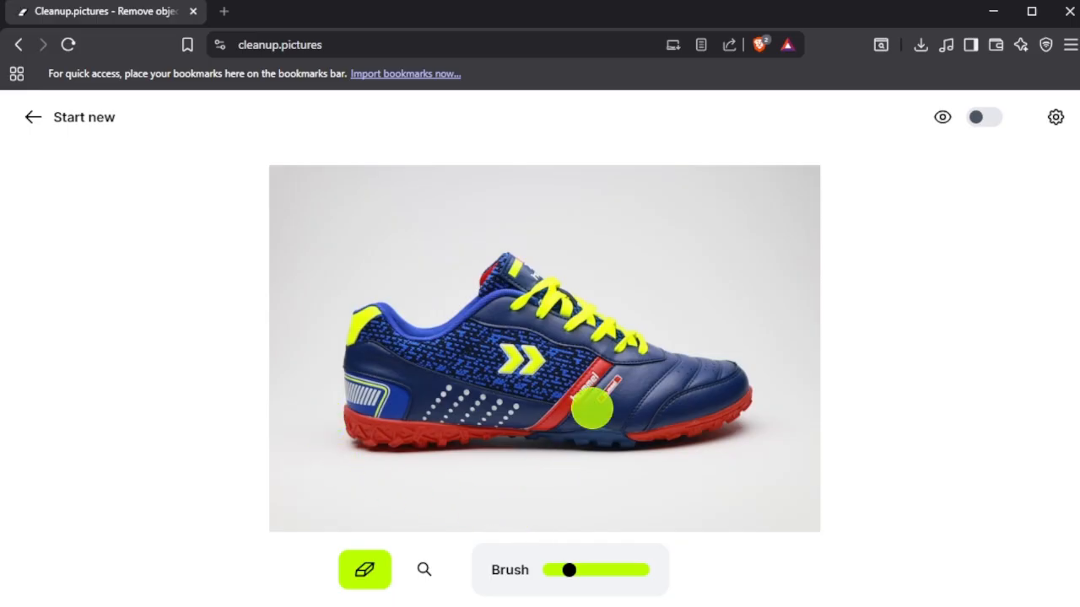
Erase the yellow chevron logo, the yellow heel patch and the small red label from the sneaker
left_click_drag(503, 363, 535, 362)
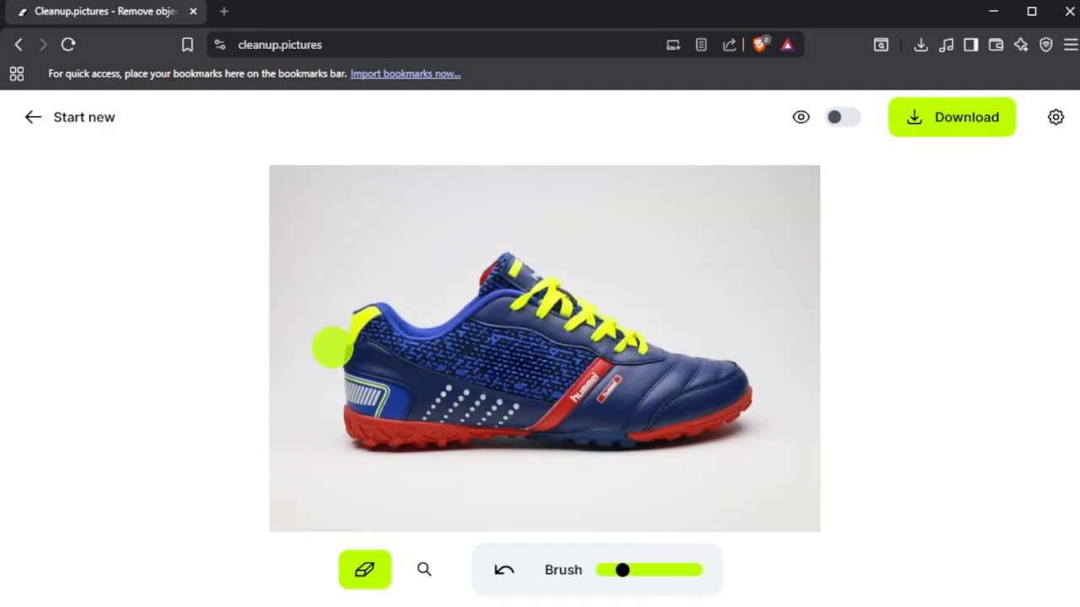
left_click_drag(335, 343, 357, 326)
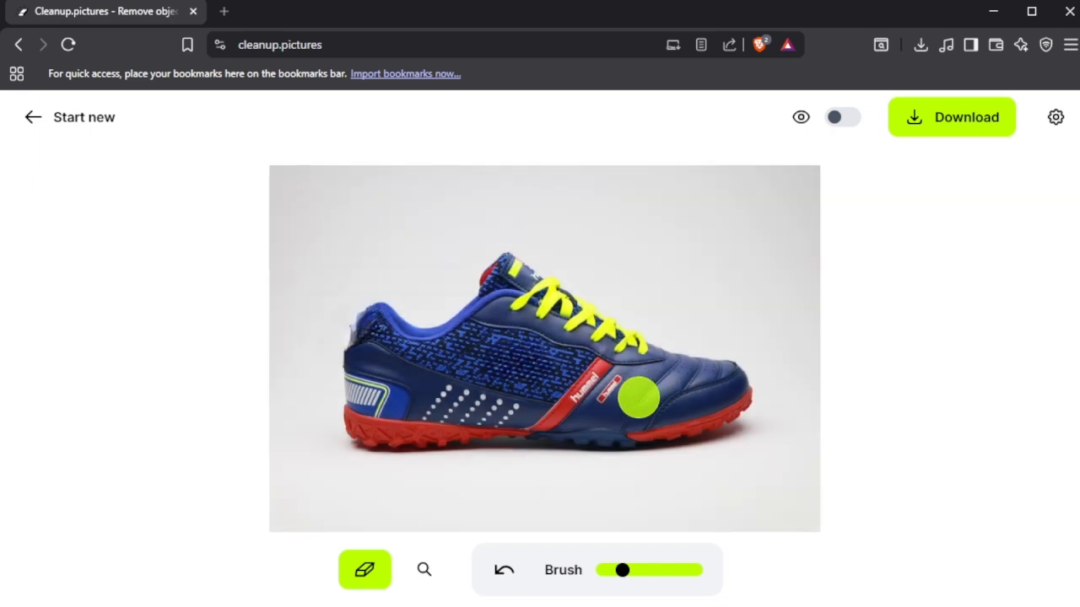
left_click_drag(601, 403, 614, 395)
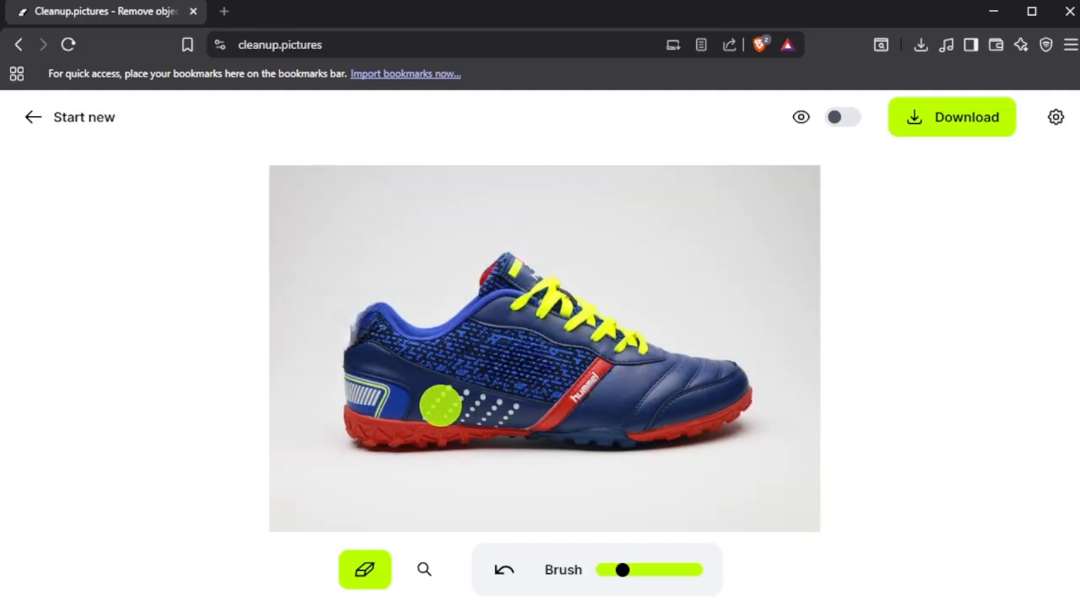
Erase the white dots on the sneaker's side, then the yellow laces together with the yellow tab on the tongue
left_click_drag(443, 410, 510, 414)
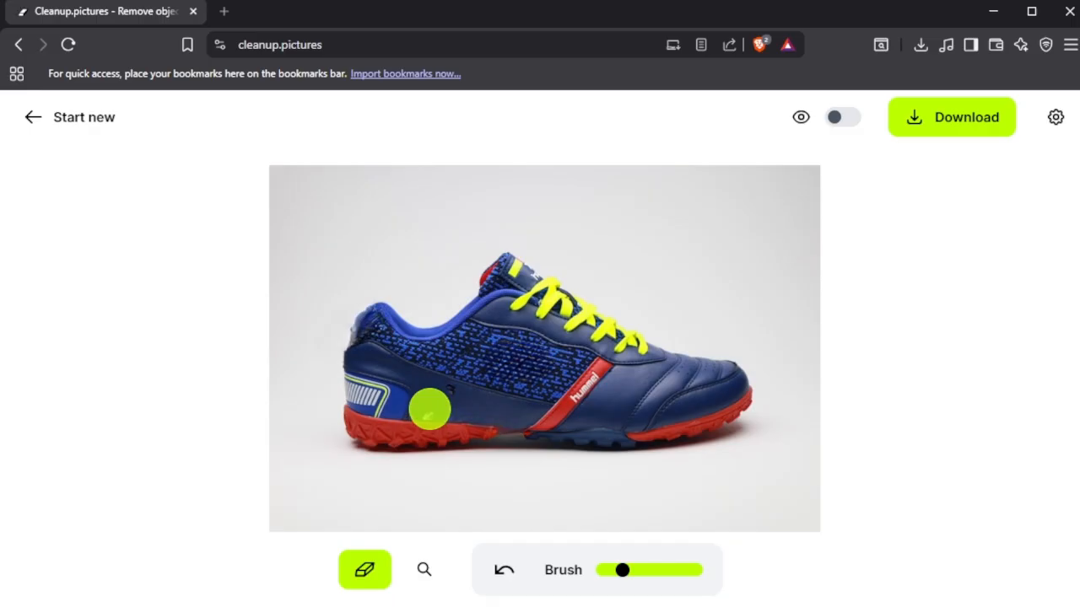
mouse_move(522, 269)
left_mouse_down()
mouse_move(654, 331)
mouse_move(528, 283)
mouse_move(520, 295)
mouse_move(604, 331)
left_mouse_up()
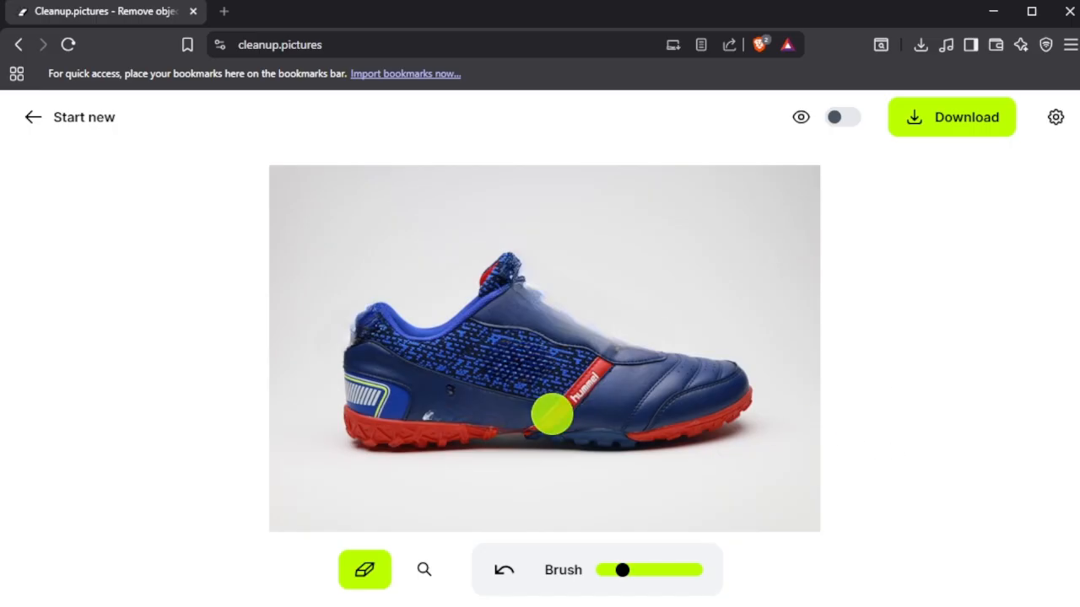
Start a new cleanup with the home office example image and erase the yellow chair in front of the desk
left_click(41, 133)
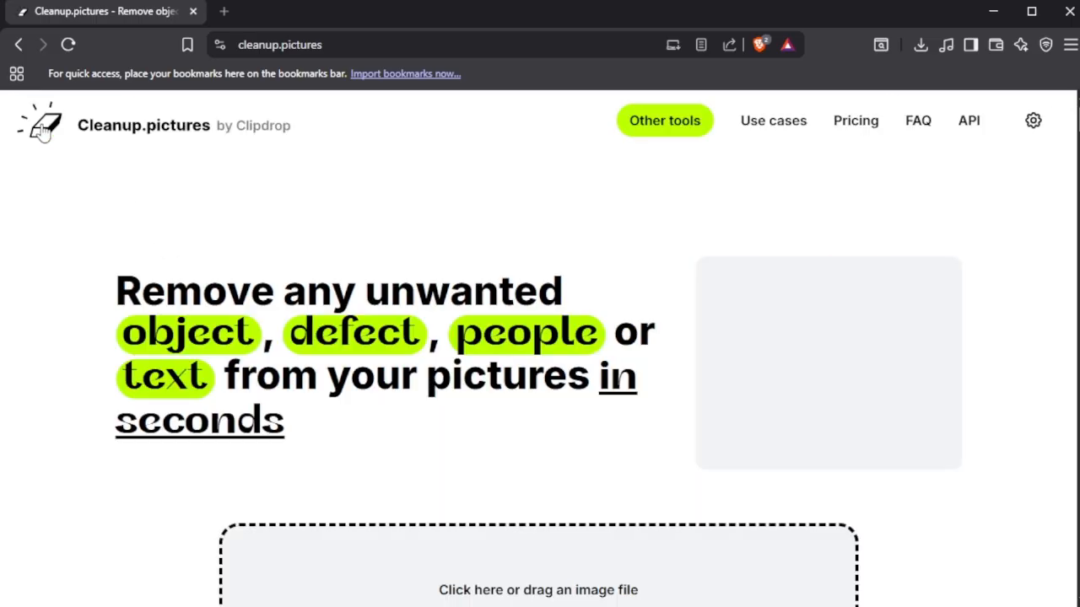
scroll(500, 390, "down", 5)
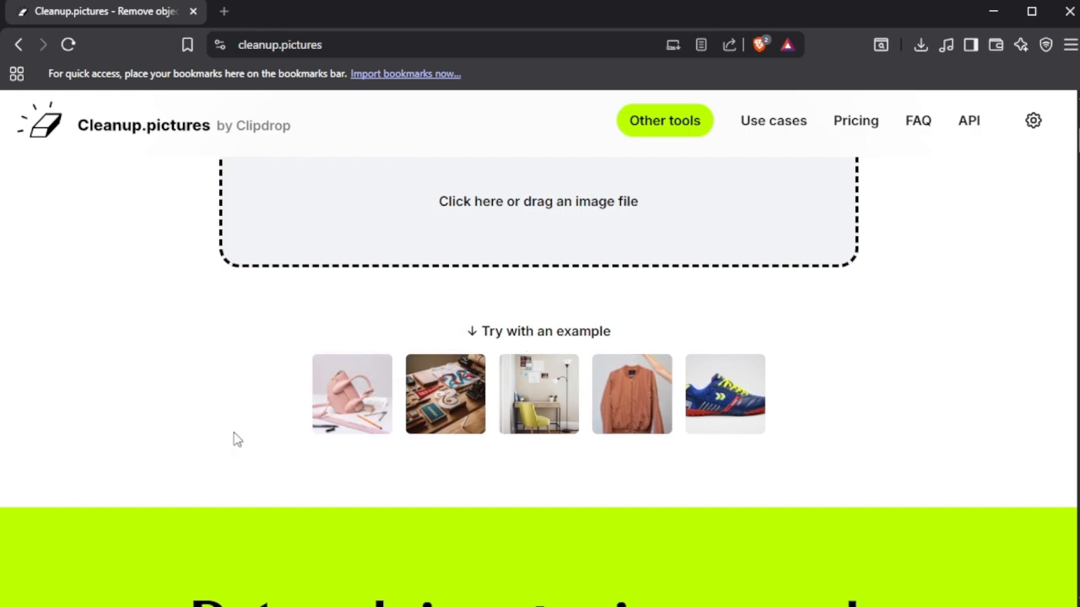
left_click(513, 440)
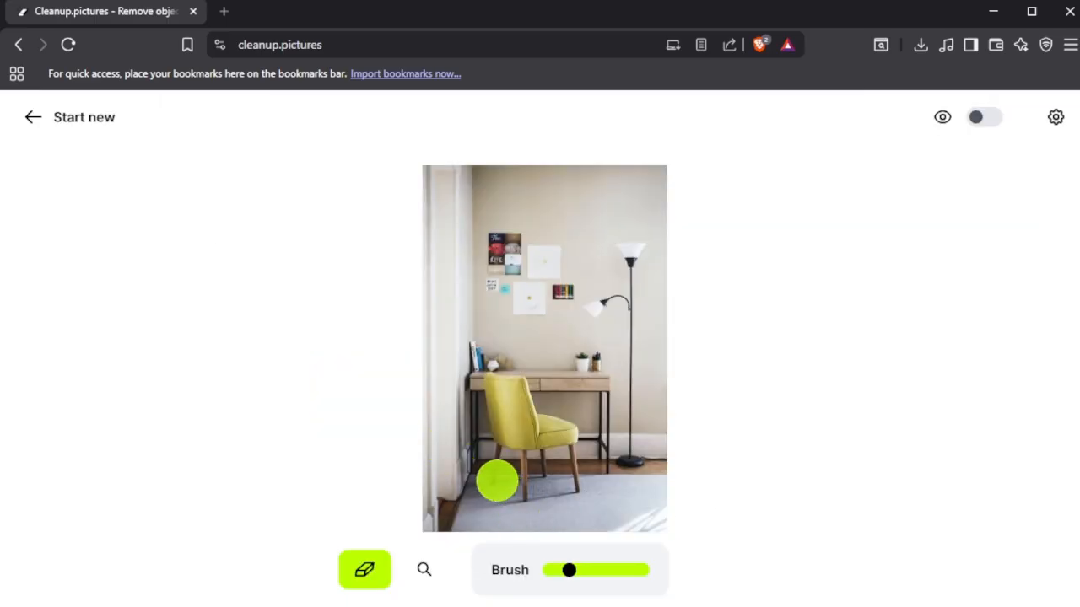
mouse_move(497, 481)
left_mouse_down()
mouse_move(493, 393)
mouse_move(515, 392)
mouse_move(540, 432)
mouse_move(569, 443)
mouse_move(577, 486)
mouse_move(532, 487)
mouse_move(529, 432)
mouse_move(550, 466)
left_mouse_up()
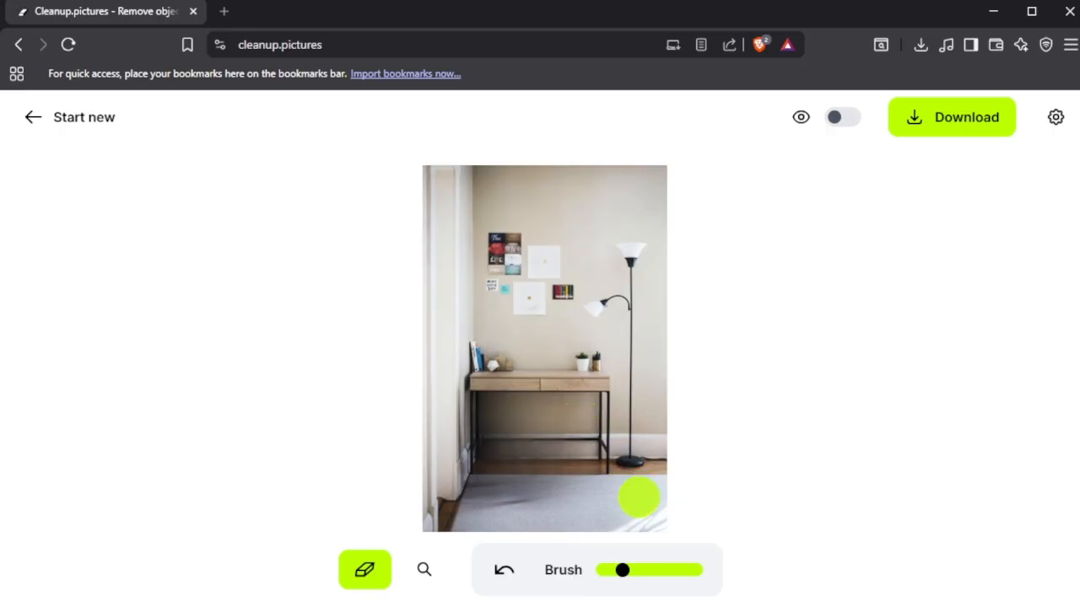
Erase the wooden desk with its legs and all the posters and papers on the wall, keeping the floor lamp
mouse_move(472, 460)
left_mouse_down()
mouse_move(471, 391)
mouse_move(597, 396)
mouse_move(607, 454)
mouse_move(503, 440)
mouse_move(484, 429)
mouse_move(505, 400)
left_mouse_up()
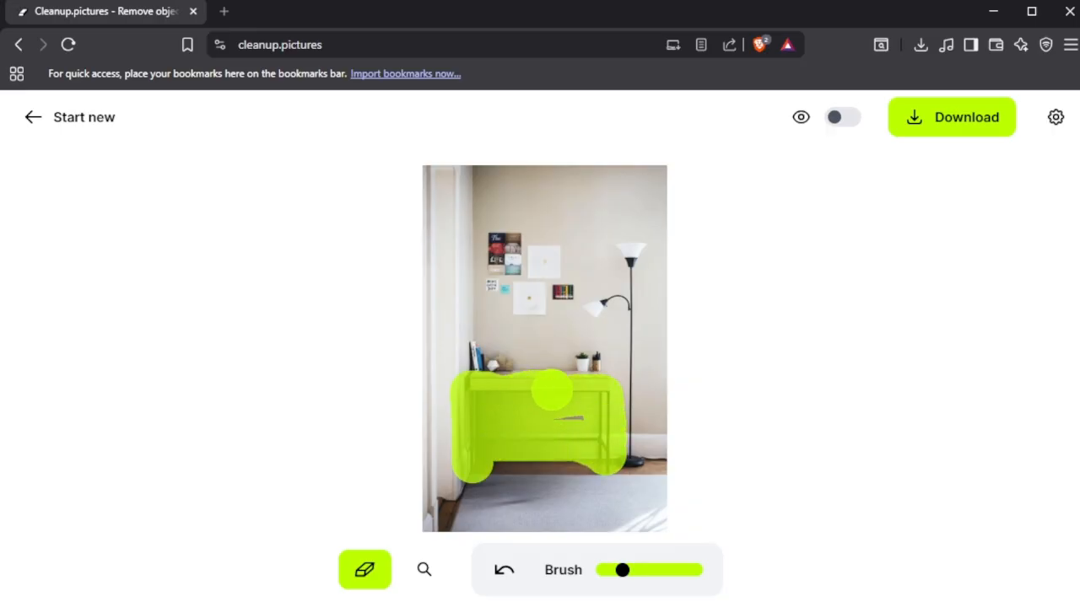
mouse_move(572, 414)
left_mouse_down()
mouse_move(548, 394)
mouse_move(506, 398)
left_mouse_up()
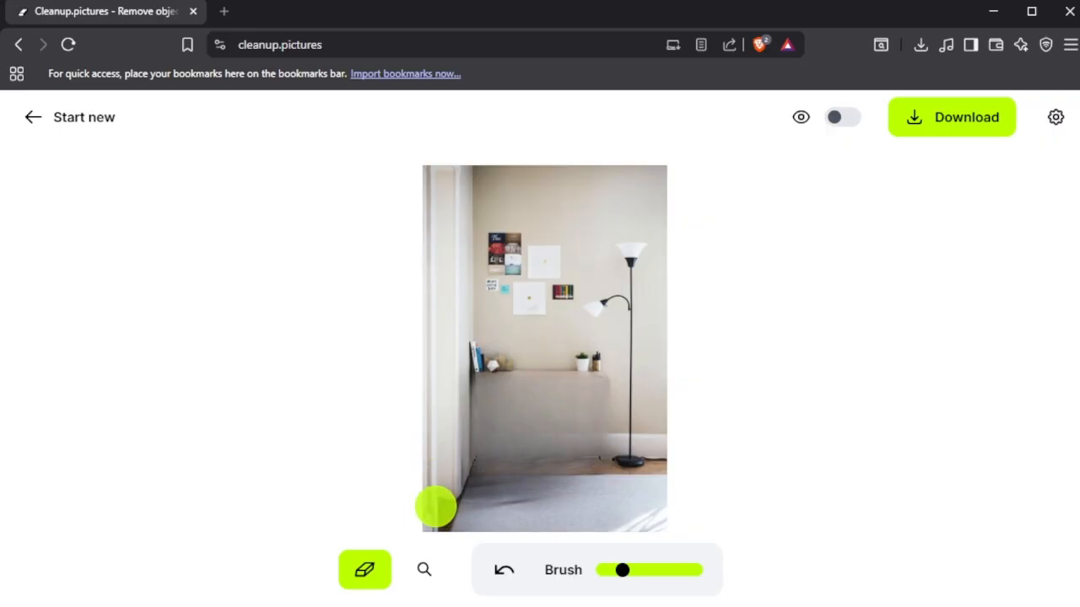
mouse_move(502, 310)
left_mouse_down()
mouse_move(482, 180)
mouse_move(530, 307)
mouse_move(566, 242)
mouse_move(566, 291)
mouse_move(505, 229)
mouse_move(516, 286)
left_mouse_up()
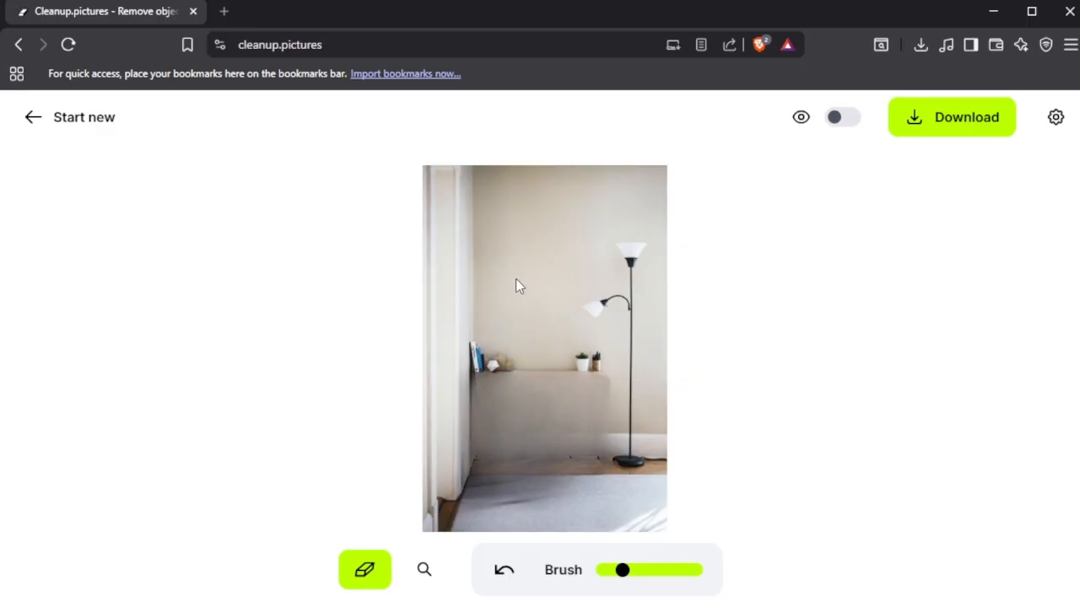
Return to the Cleanup.pictures start page and view the account and upgrade options
left_click(22, 126)
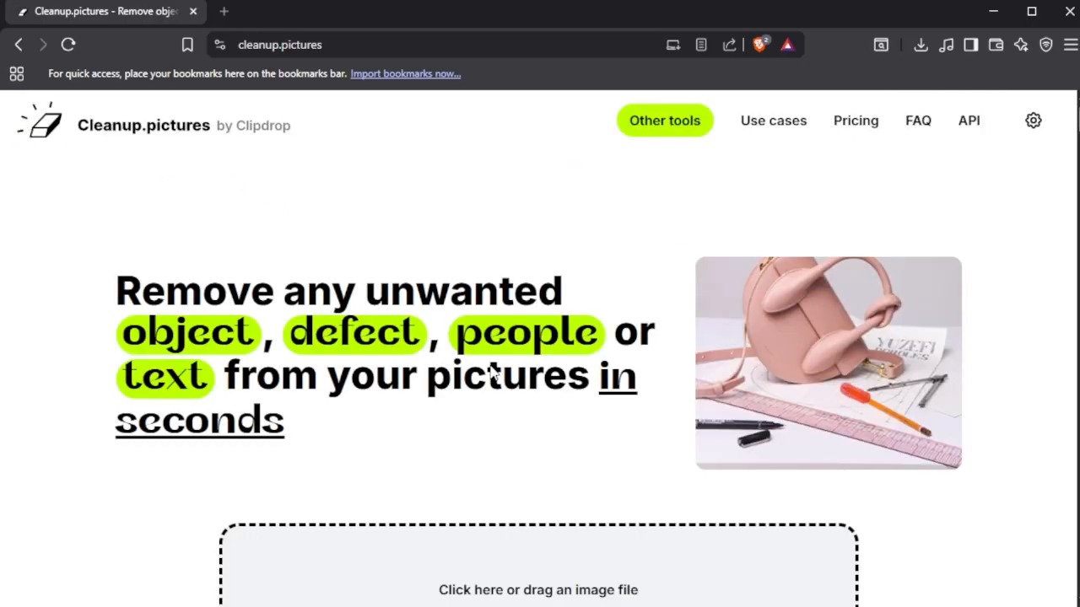
scroll(491, 374, "down", 10)
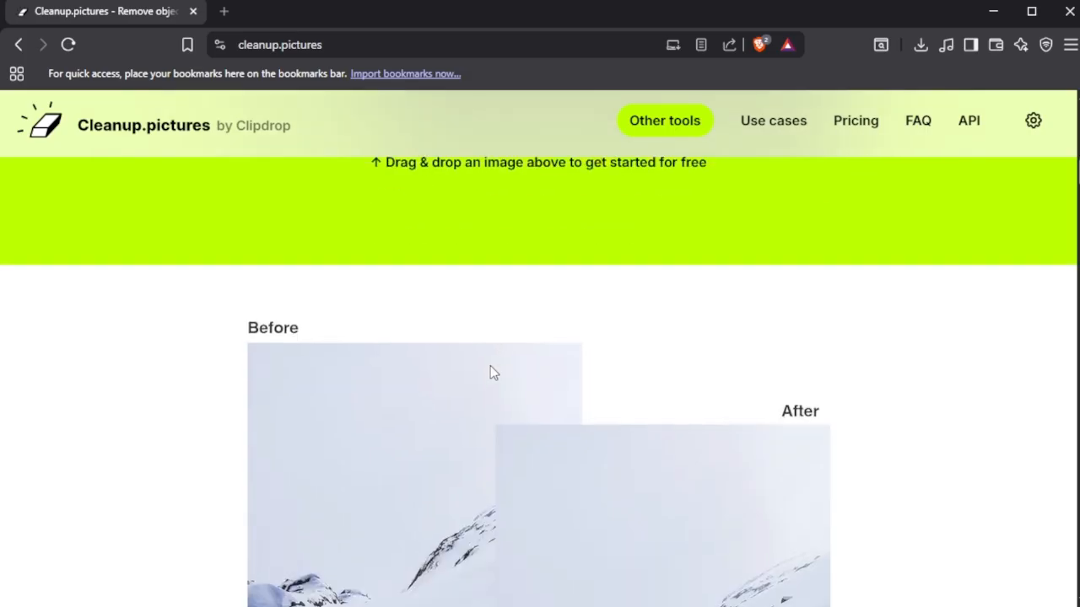
scroll(490, 365, "up", 10)
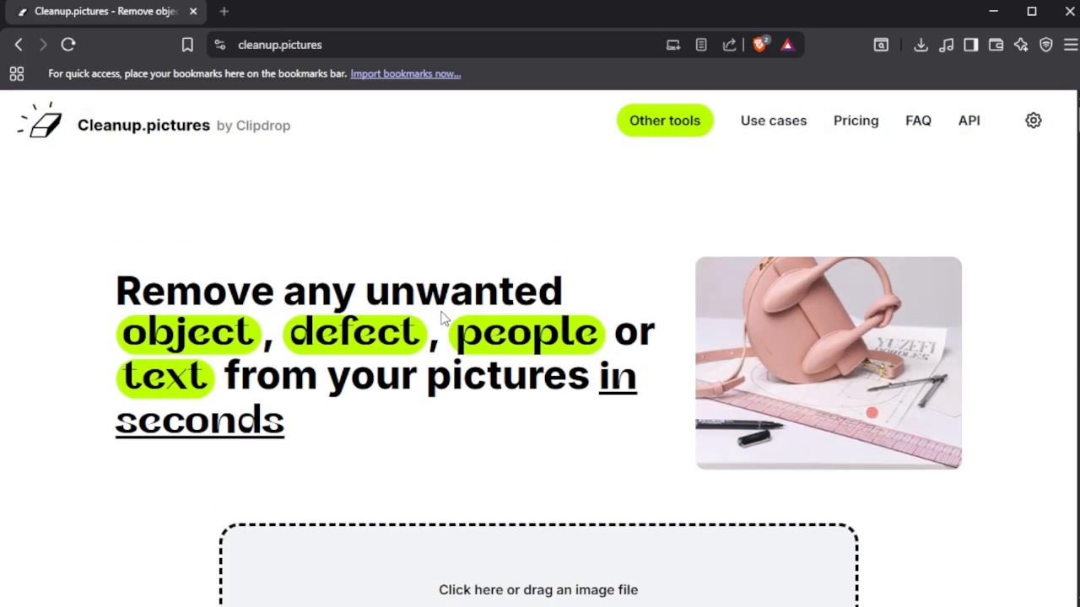
left_click(1034, 119)
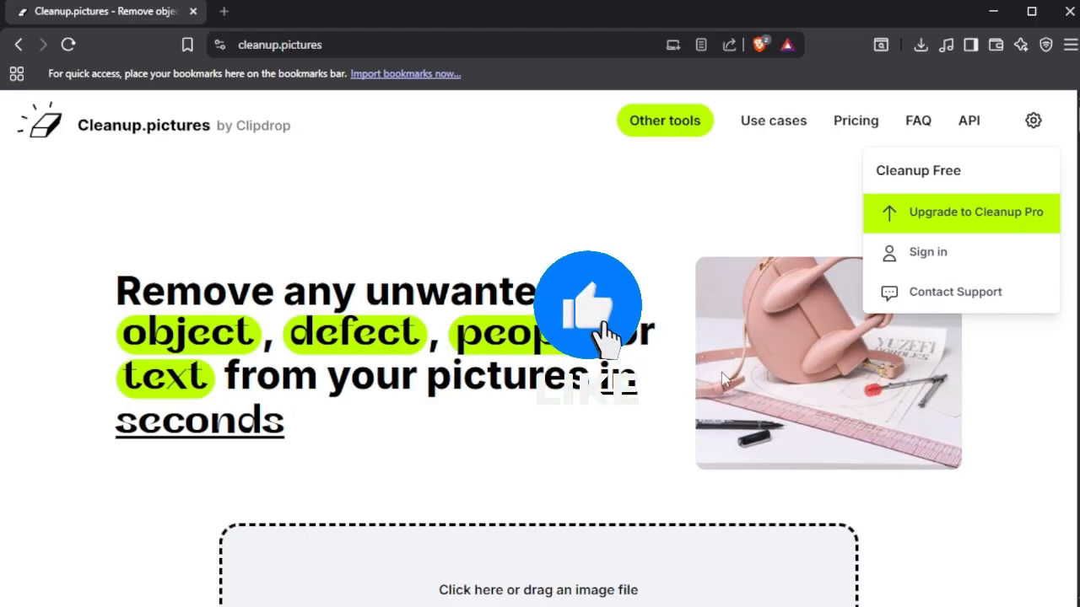
left_click(1030, 122)
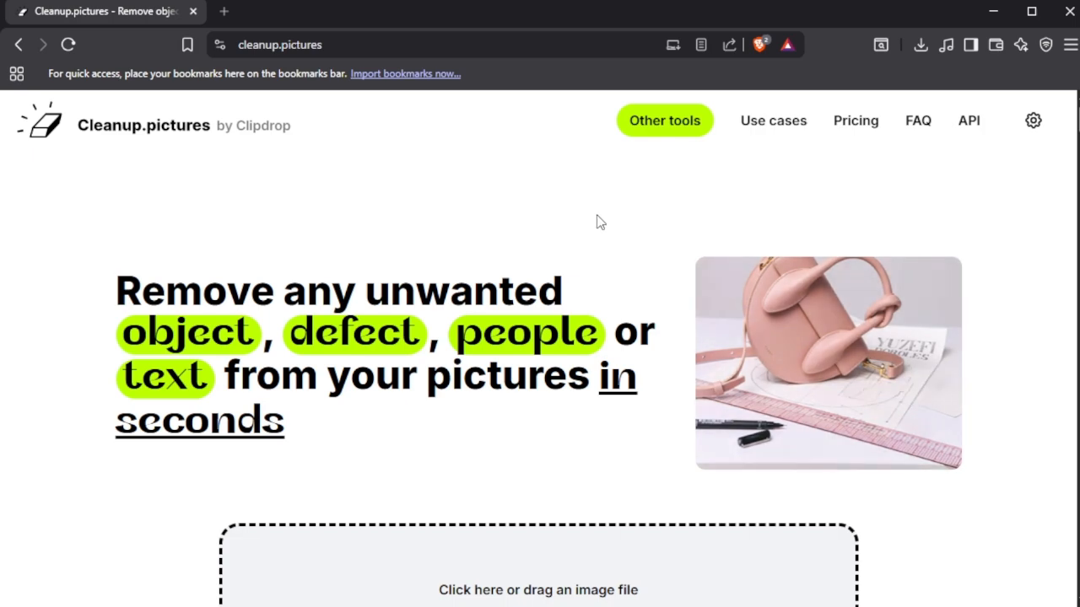
Open Clipdrop's page of other tools and look through the available image tools
left_click(661, 122)
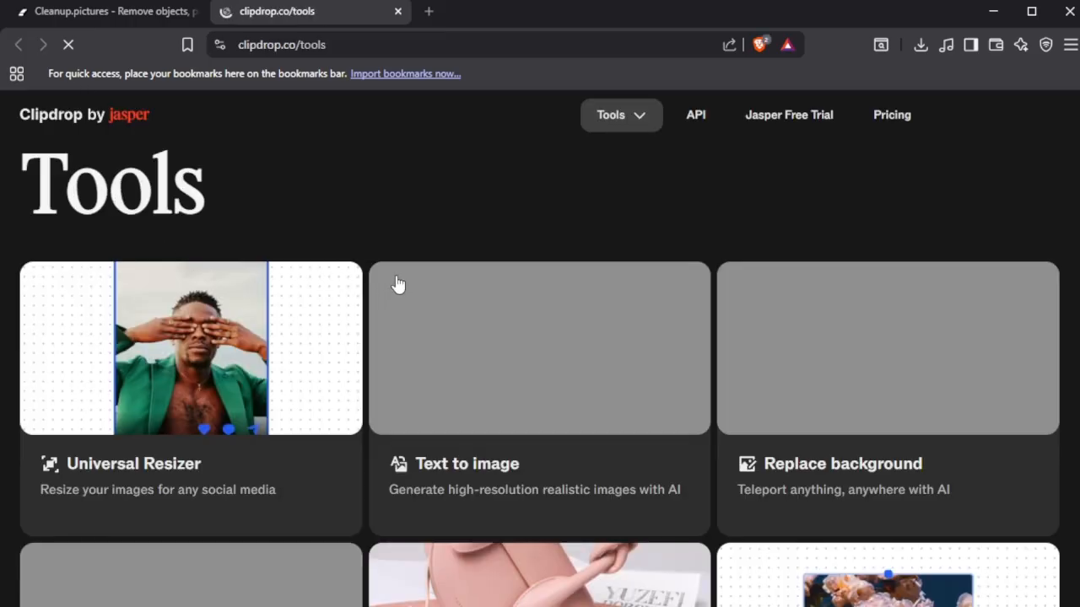
scroll(405, 270, "down", 8)
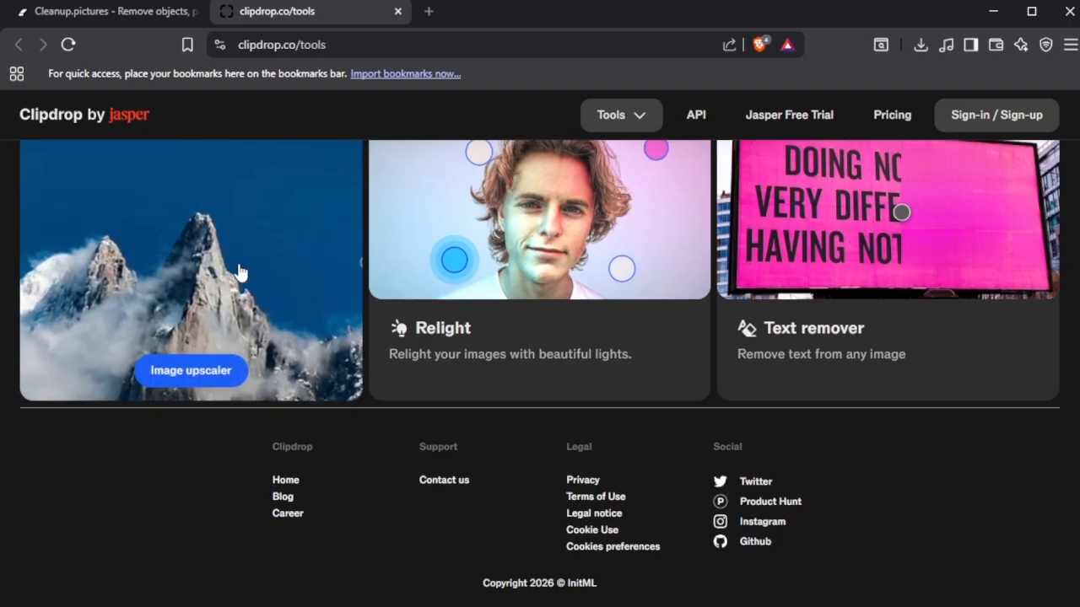
scroll(242, 270, "up", 5)
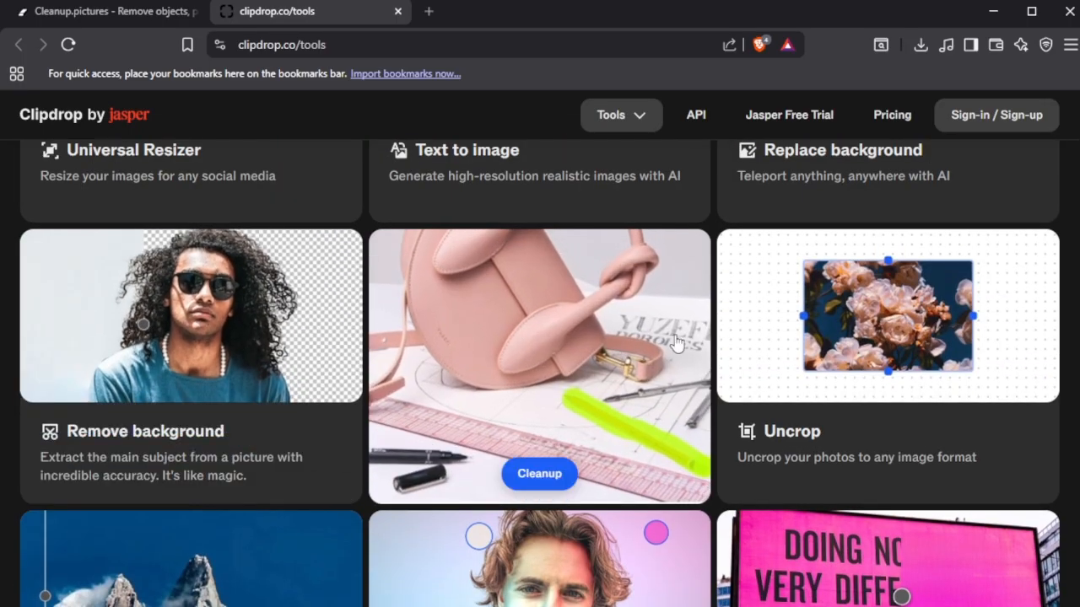
scroll(889, 361, "up", 3)
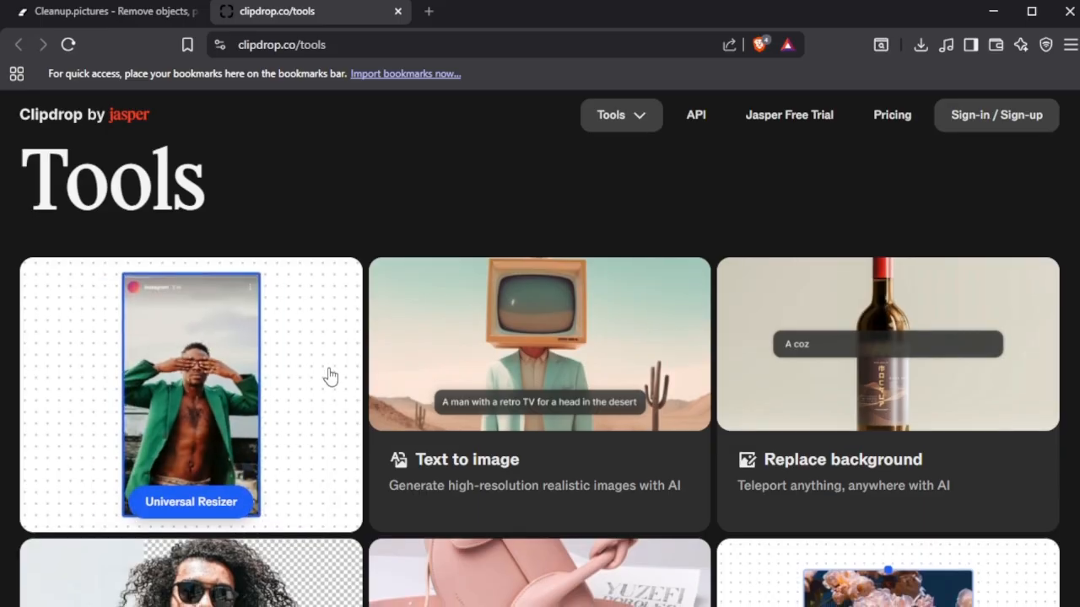
scroll(328, 376, "down", 2)
scroll(581, 386, "up", 2)
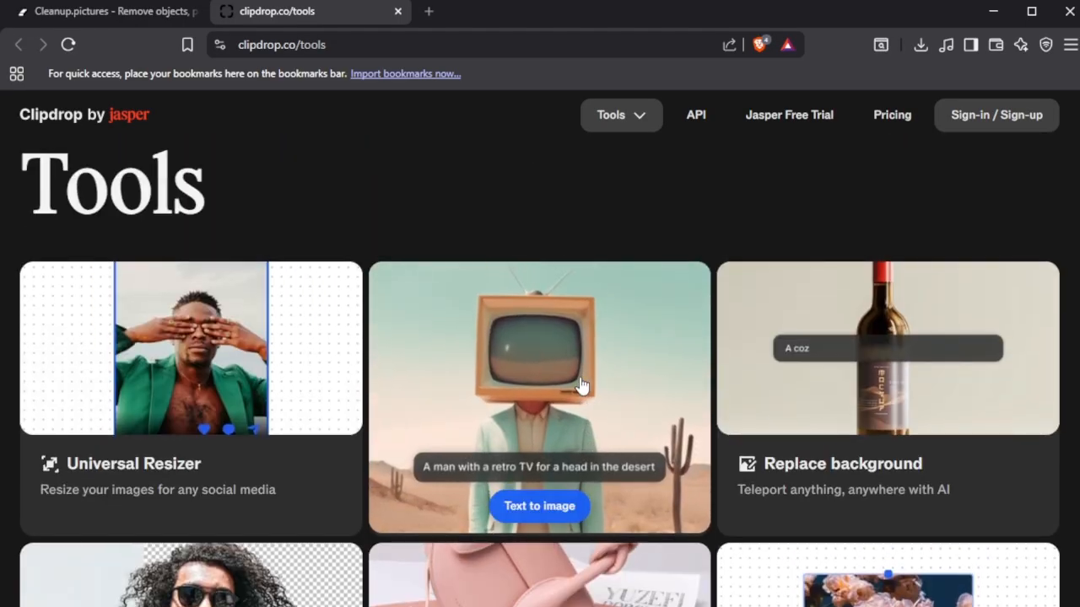
Go back to the Cleanup.pictures start page and view its before-and-after example of the snowy landscape
left_click(68, 17)
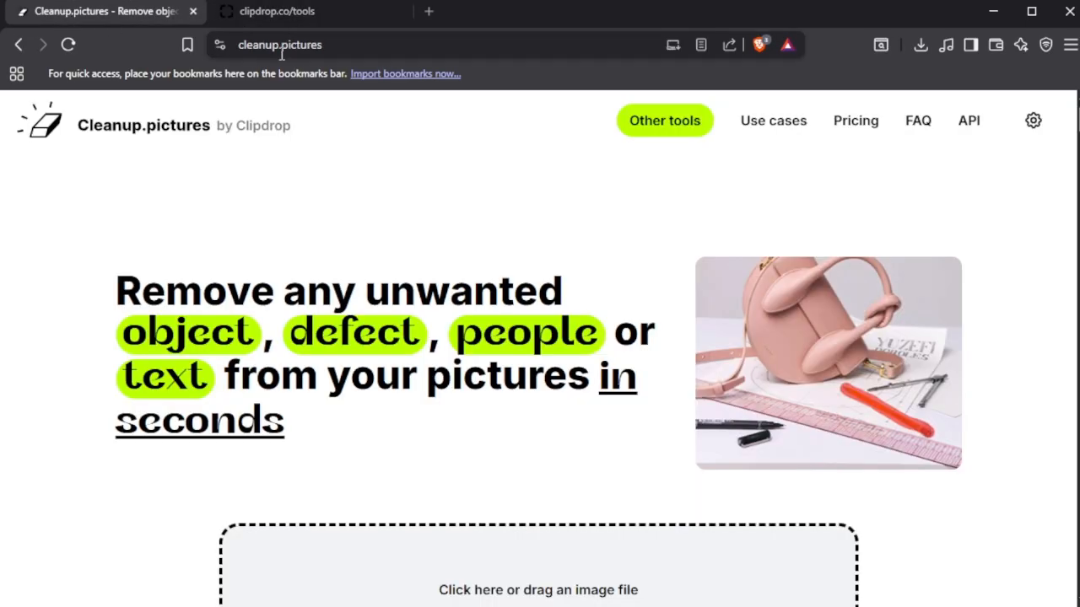
scroll(466, 381, "down", 6)
scroll(463, 375, "down", 8)
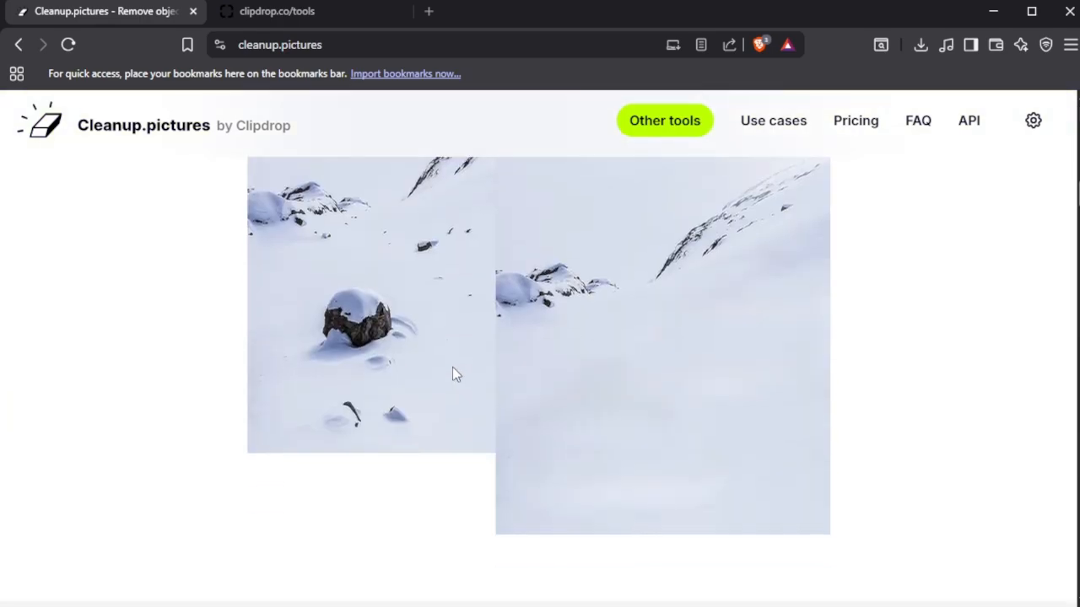
scroll(452, 368, "up", 12)
scroll(447, 374, "up", 3)
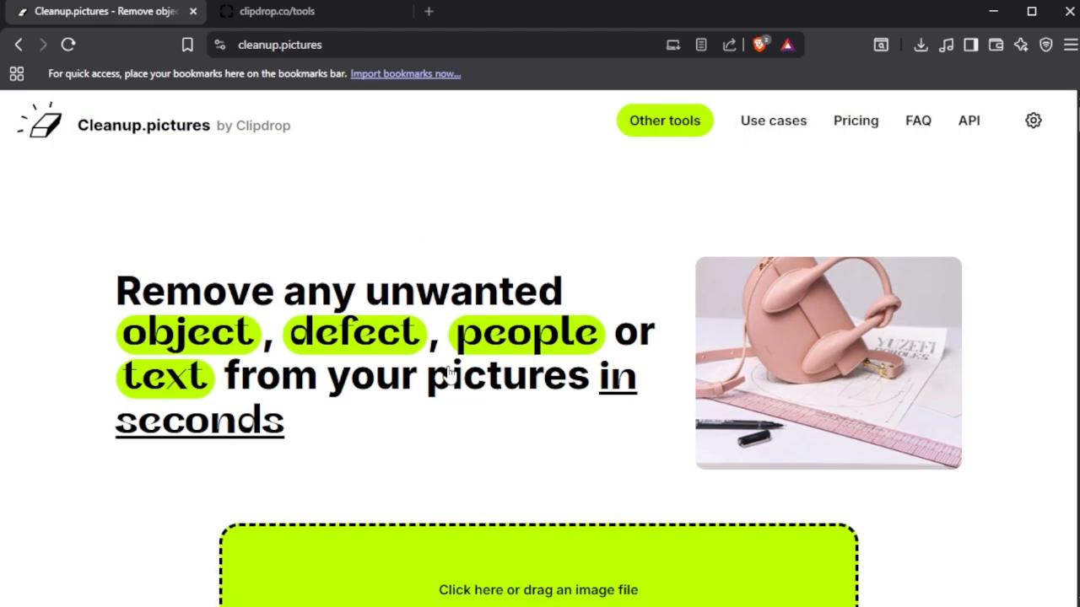